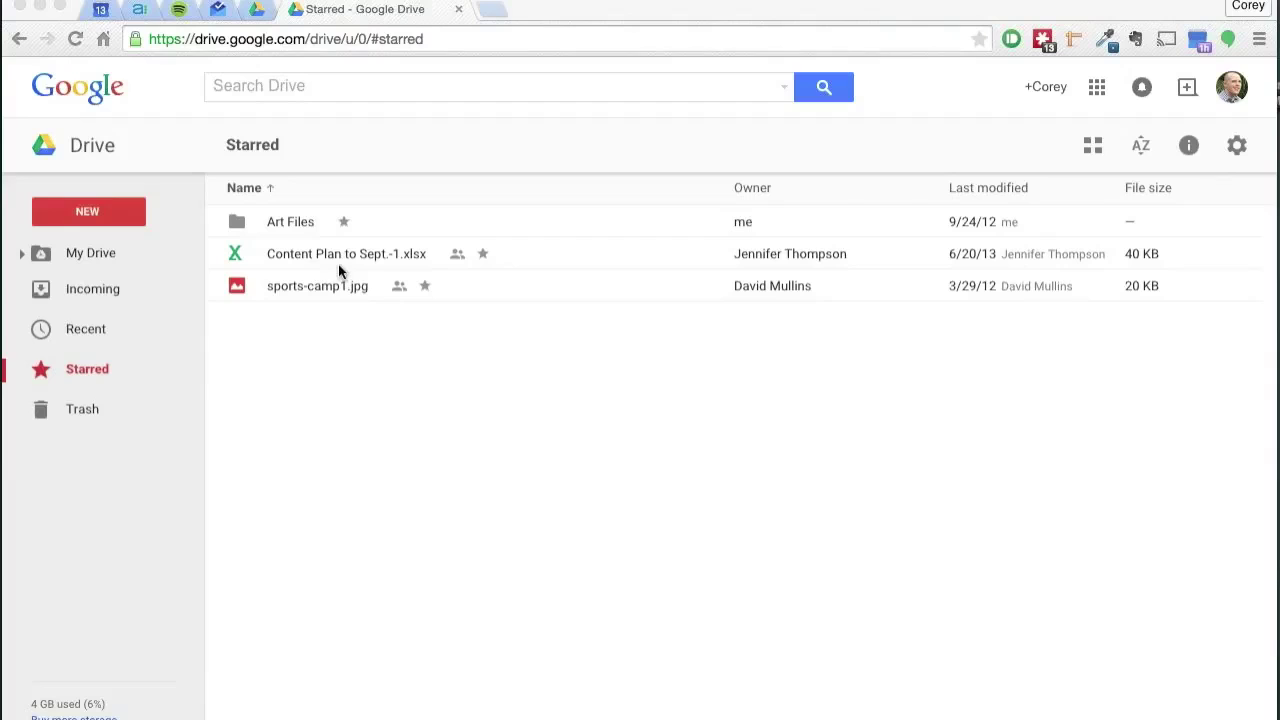
# From Google Drive's New menu, create a blank Google Form under More.
pyautogui.click(94, 216)
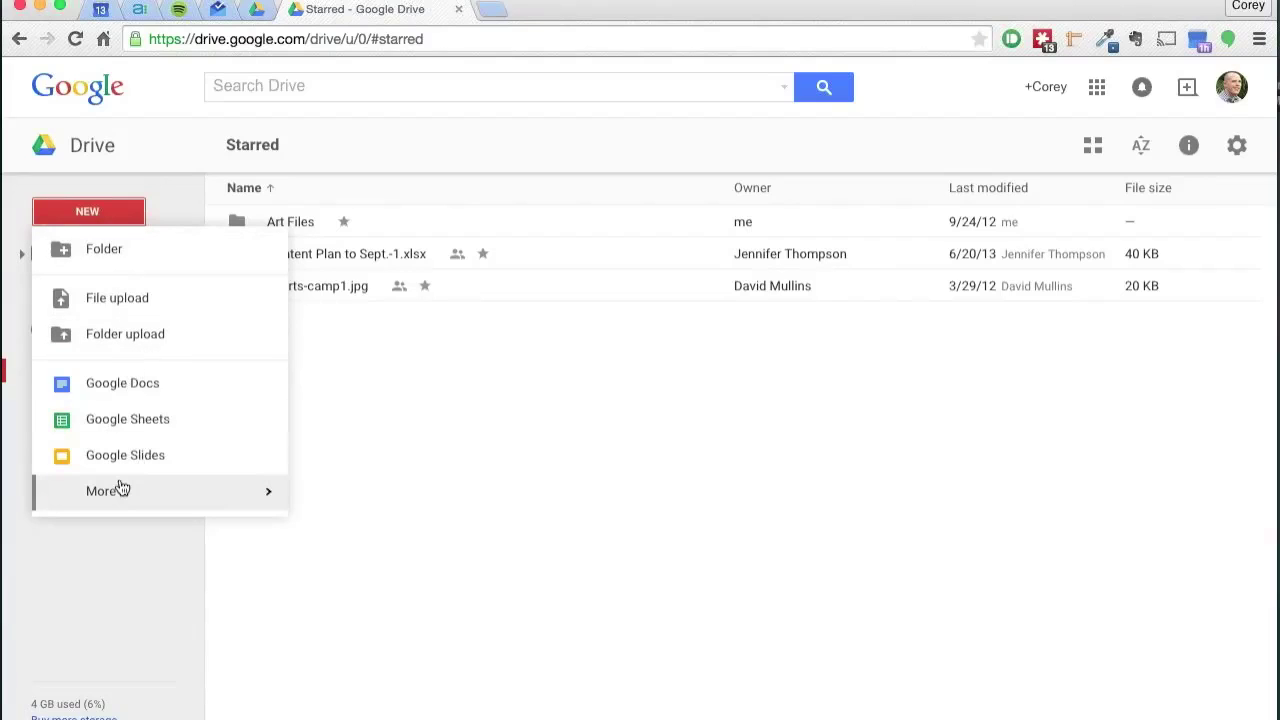
pyautogui.moveTo(126, 488)
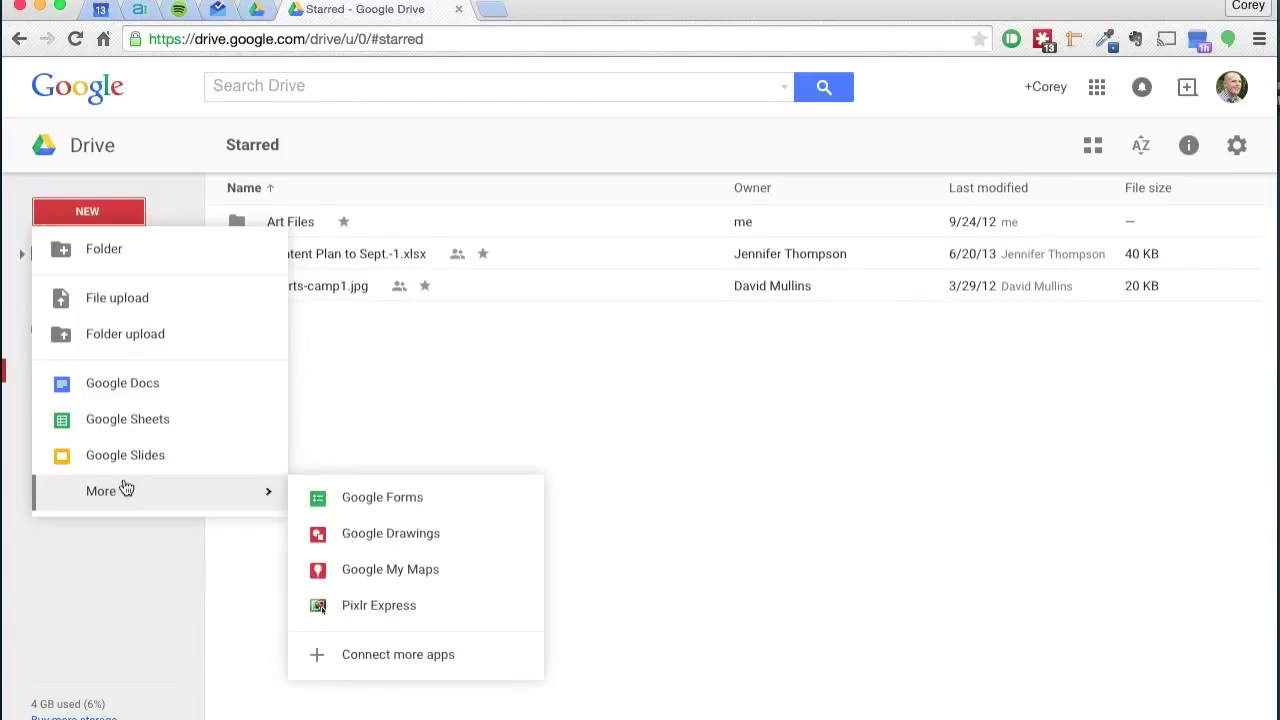
pyautogui.click(360, 494)
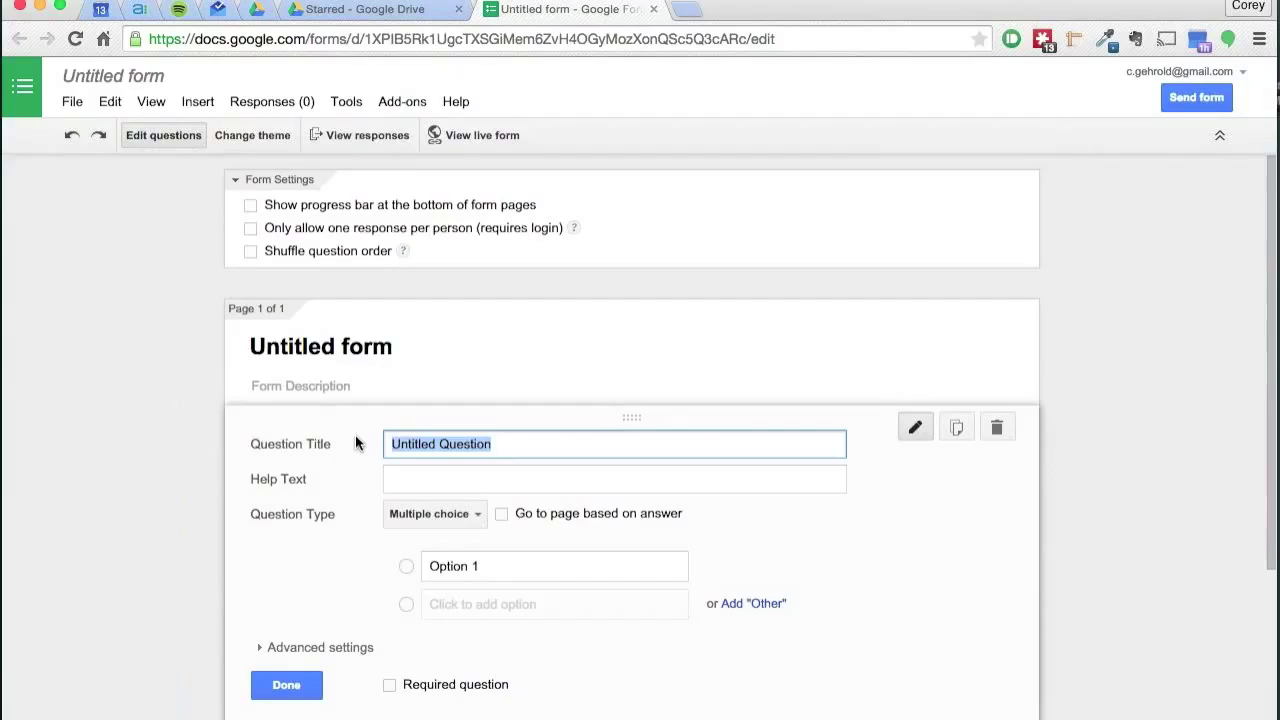
# Rename the untitled form to 'Patient Satisfaction'.
pyautogui.click(139, 81)
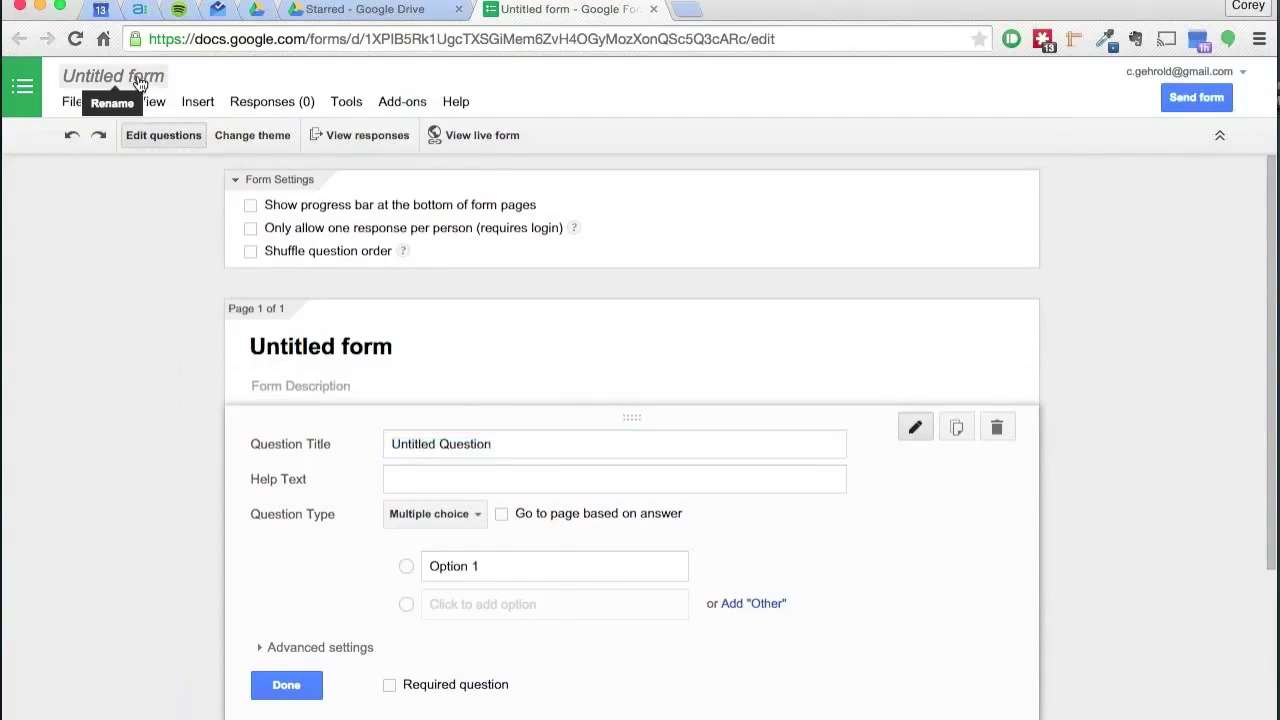
pyautogui.write('P')
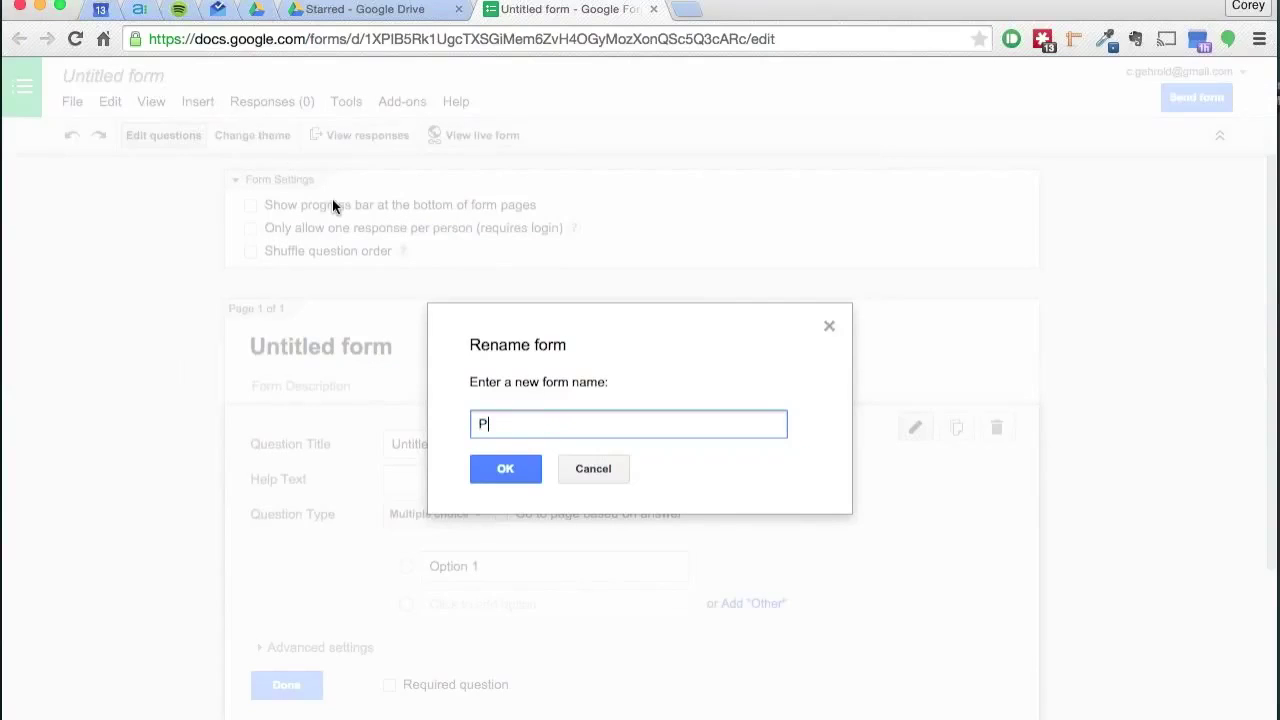
pyautogui.write('atient Satisfaction')
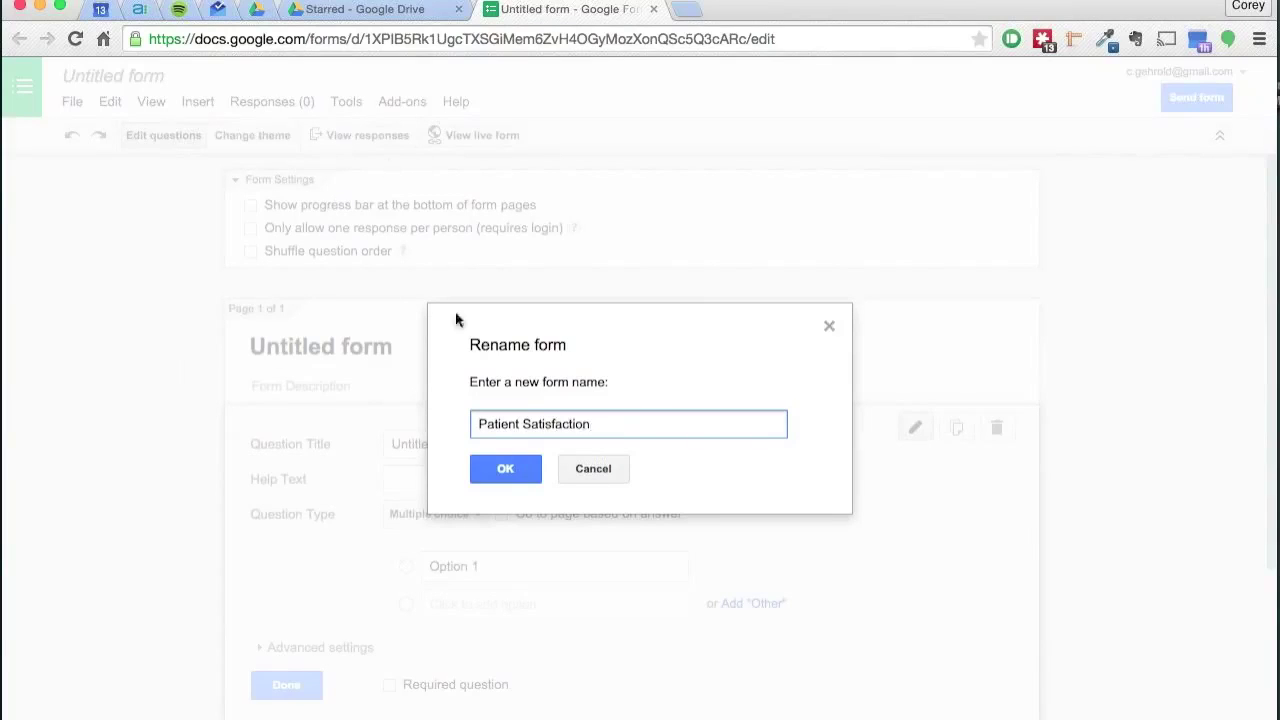
pyautogui.click(503, 467)
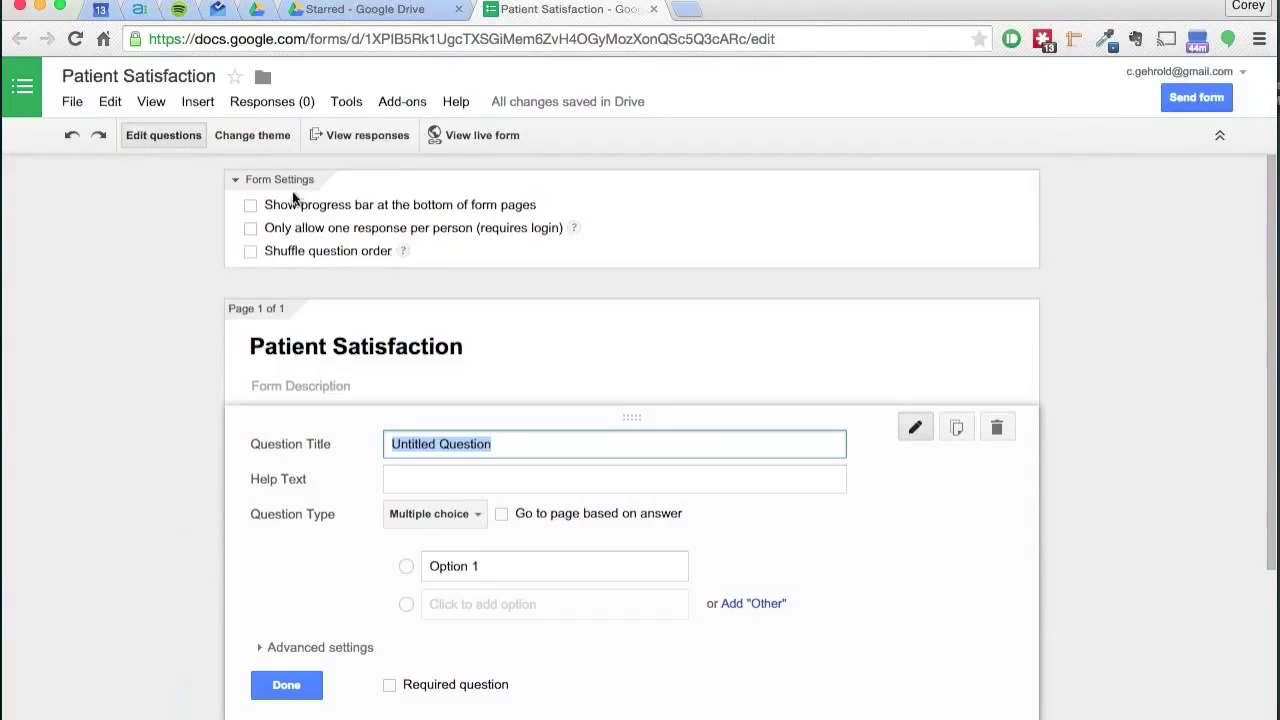
pyautogui.scroll(-1, 248, 253)
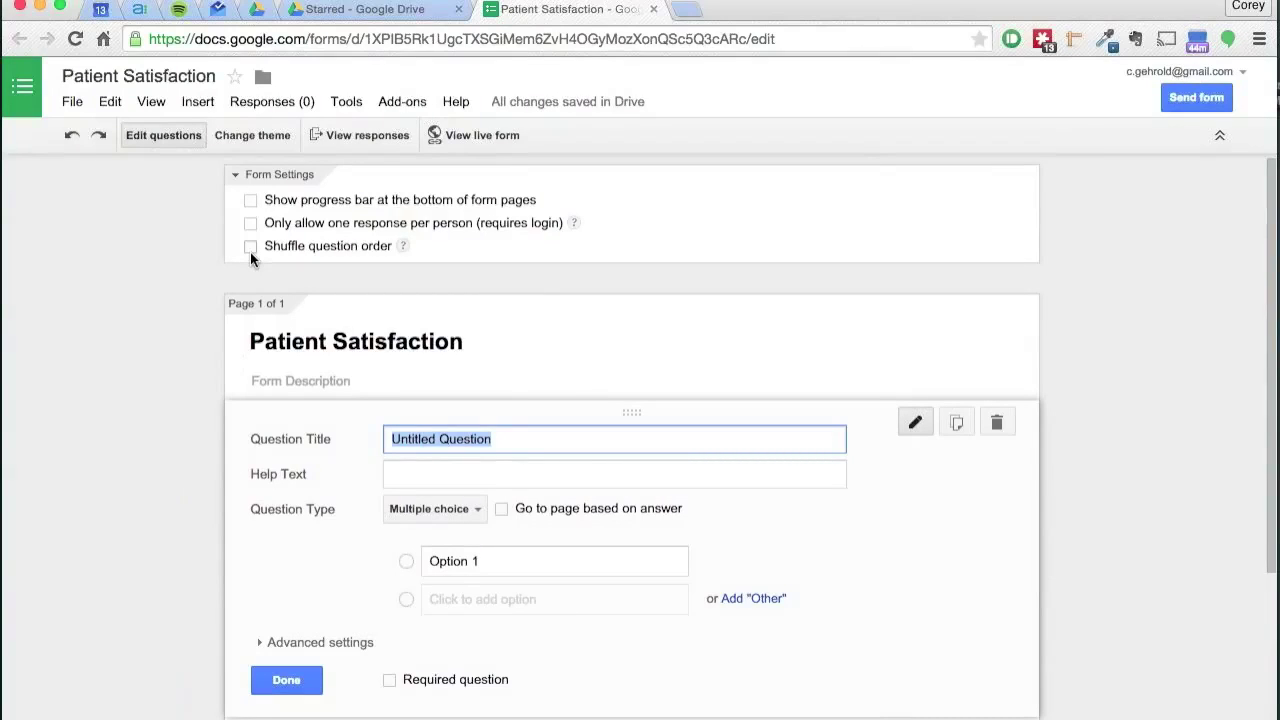
pyautogui.scroll(-2, 250, 258)
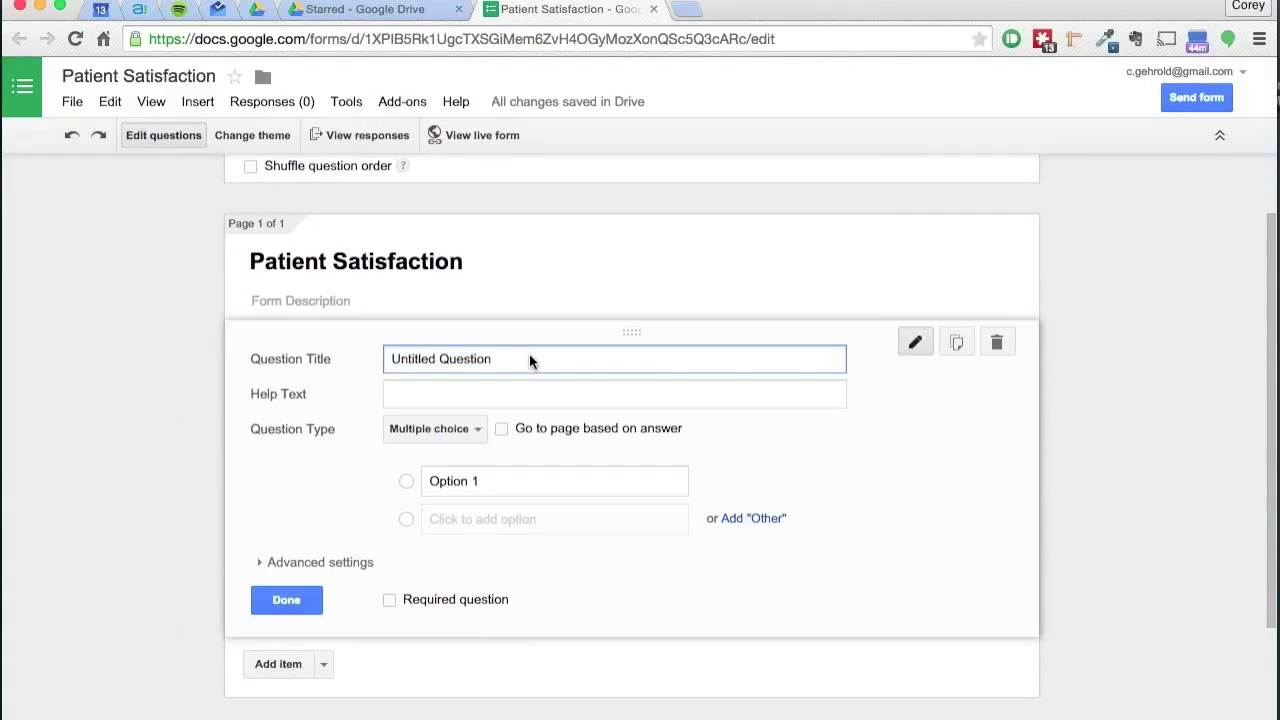
# Enter 'What did you think of your service at your most recent appointment?' as the first question's title.
pyautogui.write('W')
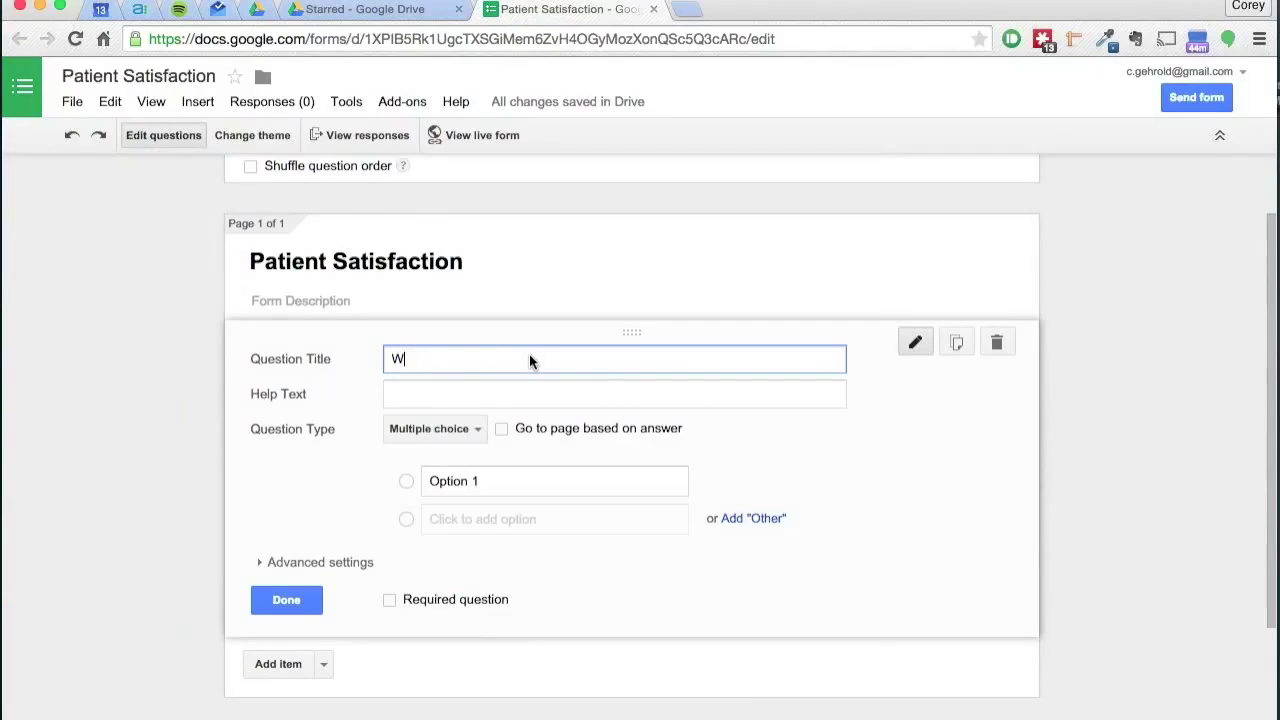
pyautogui.write('hat did you think of your ser')
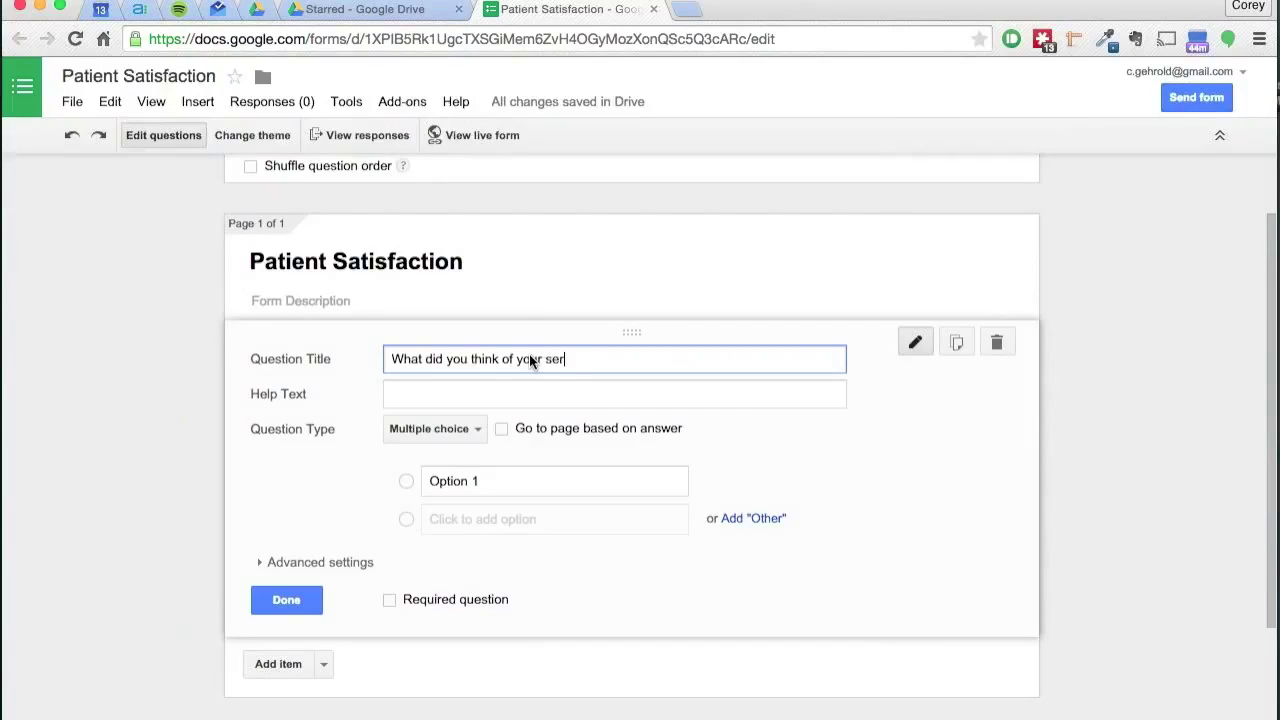
pyautogui.write('vice at your most recent appointment?')
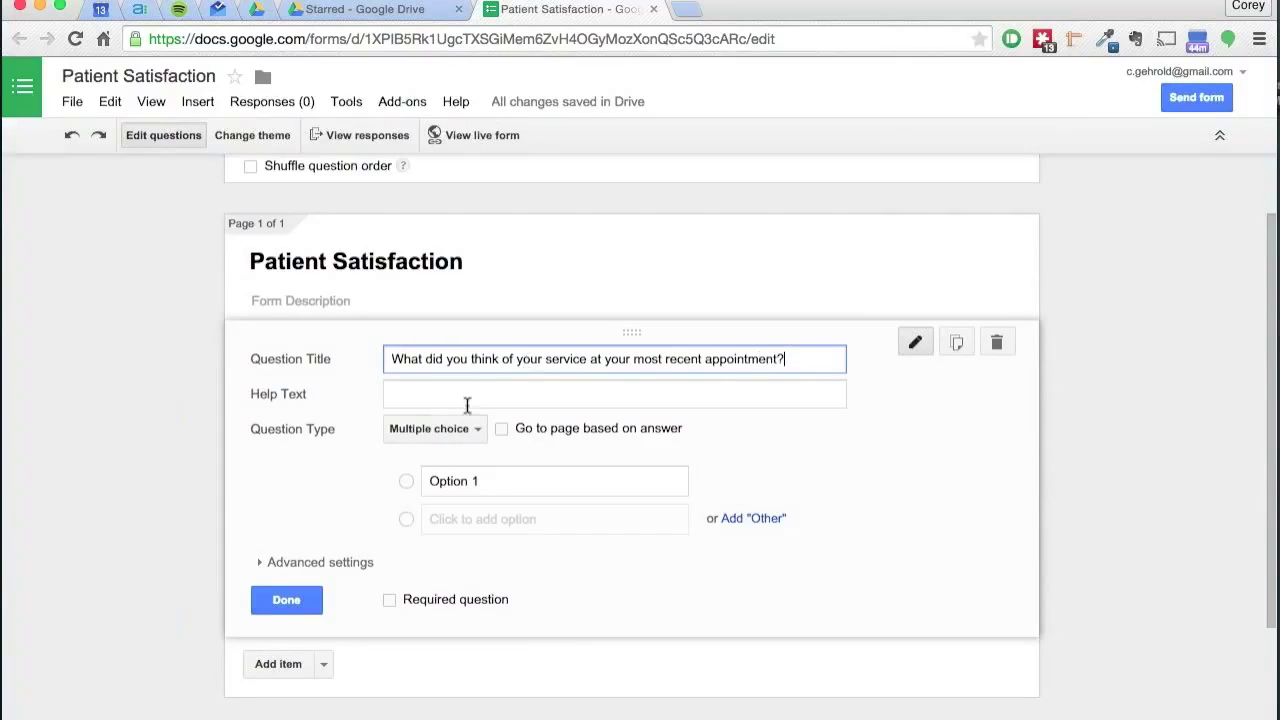
pyautogui.scroll(-2, 380, 470)
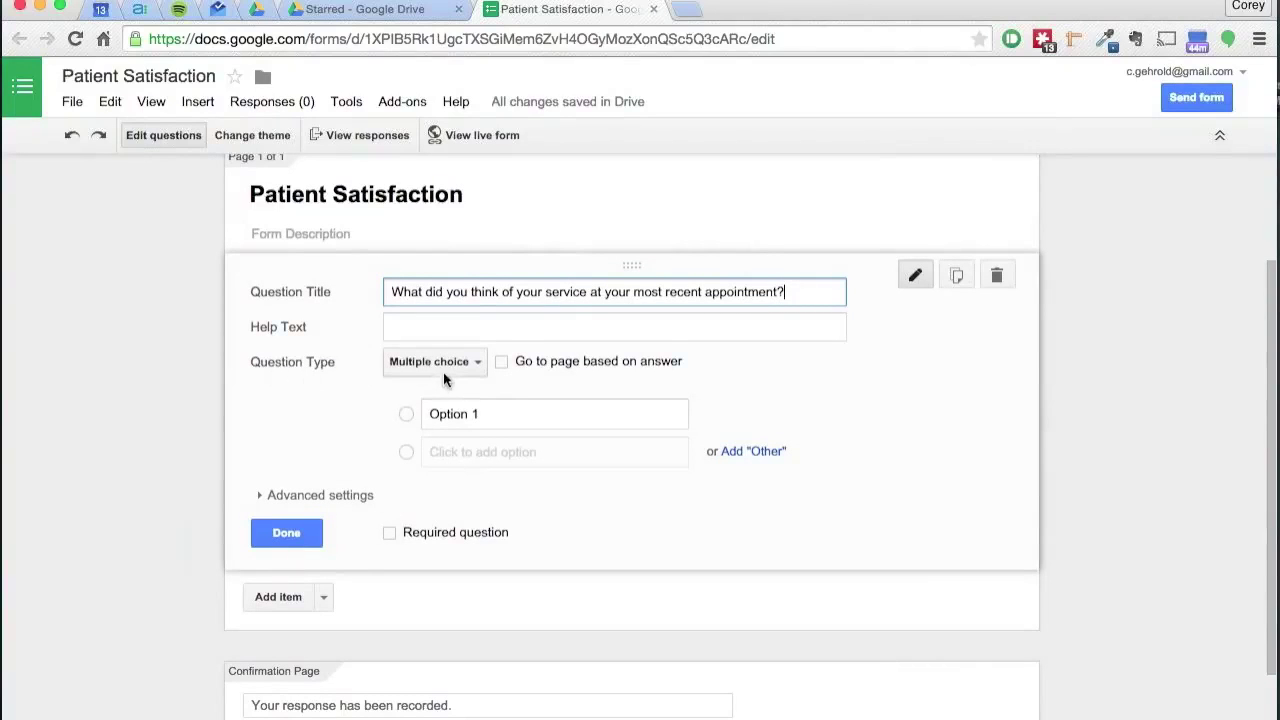
pyautogui.click(489, 414)
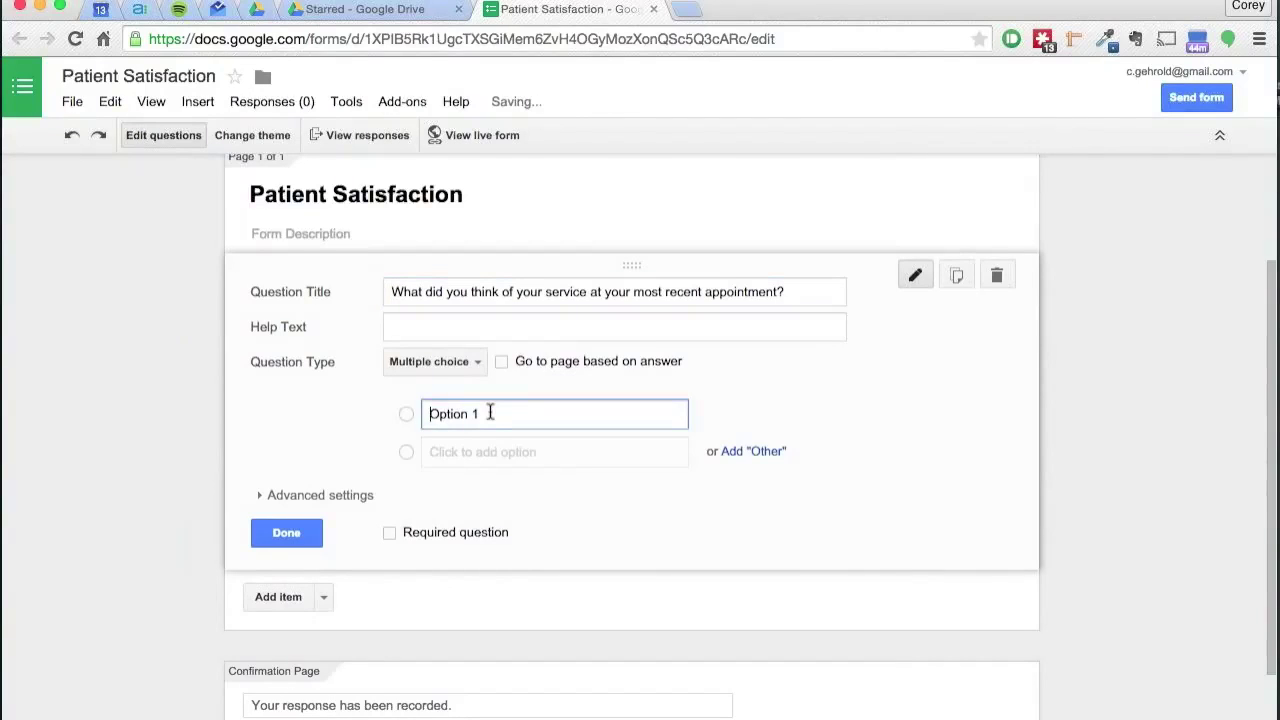
# Fill in the answer options Excellent, Good and Poor.
pyautogui.click(490, 413)
pyautogui.write('Excellent')
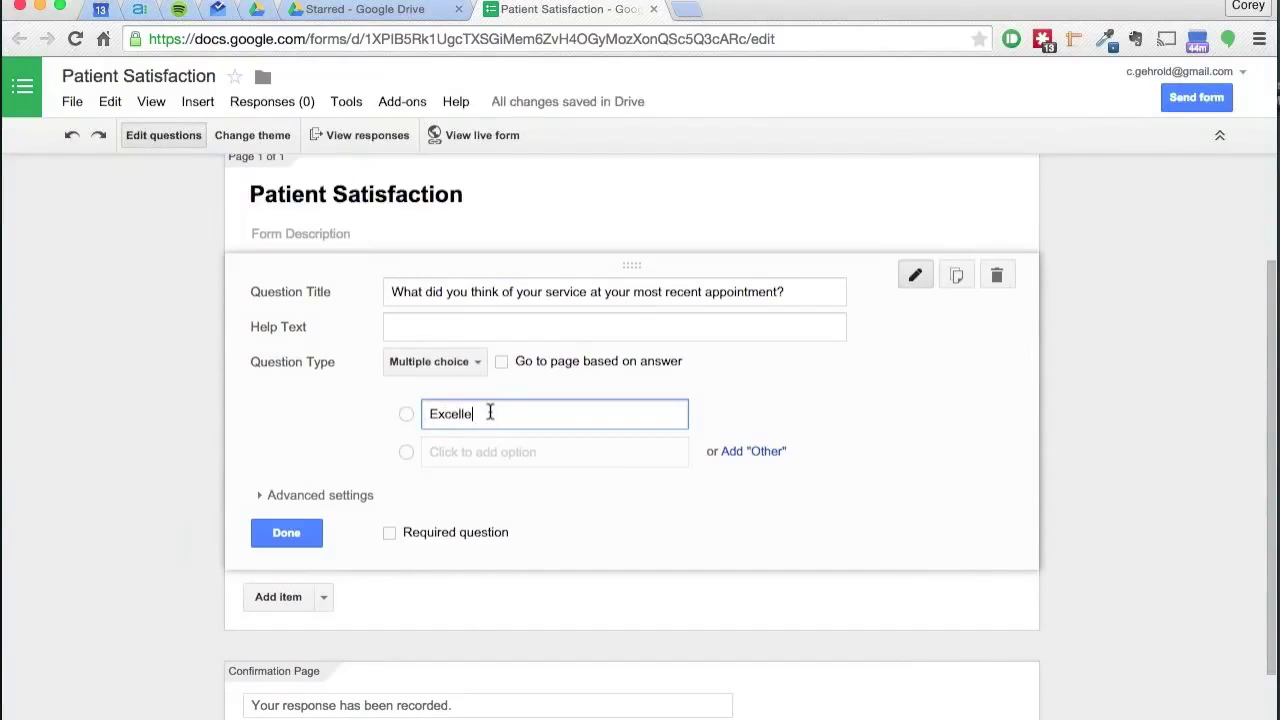
pyautogui.press('Tab')
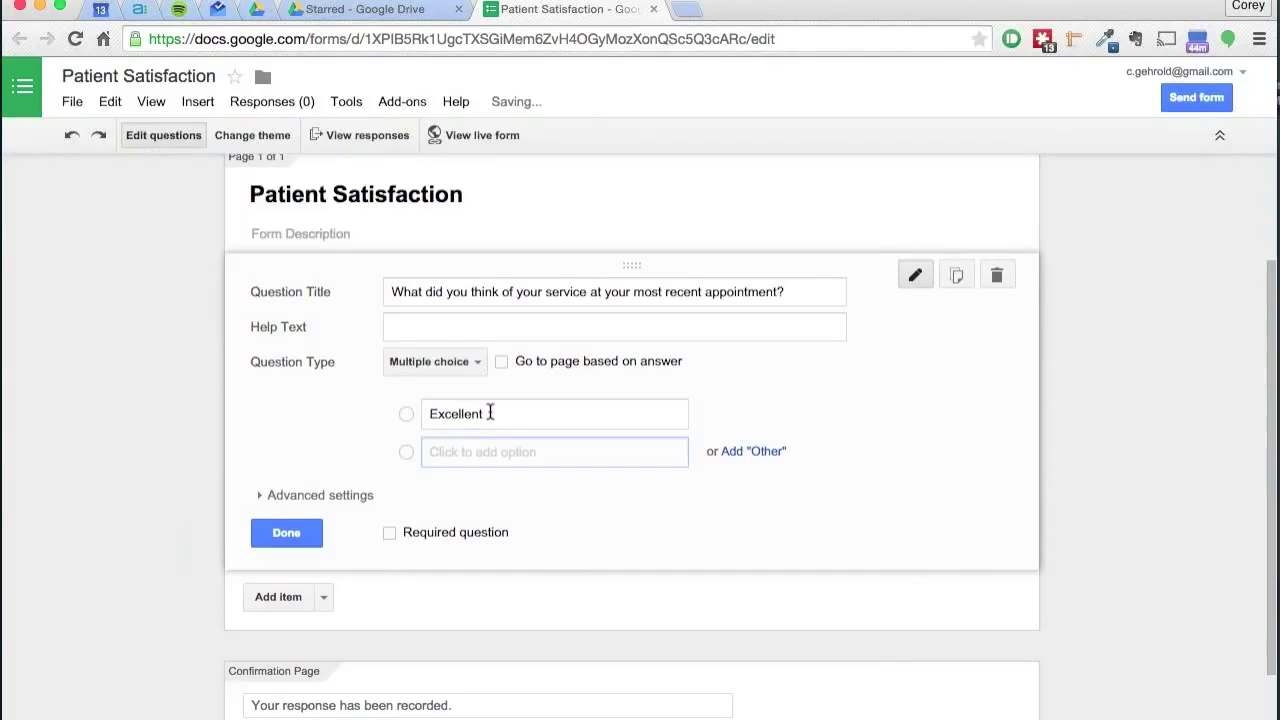
pyautogui.write('Good')
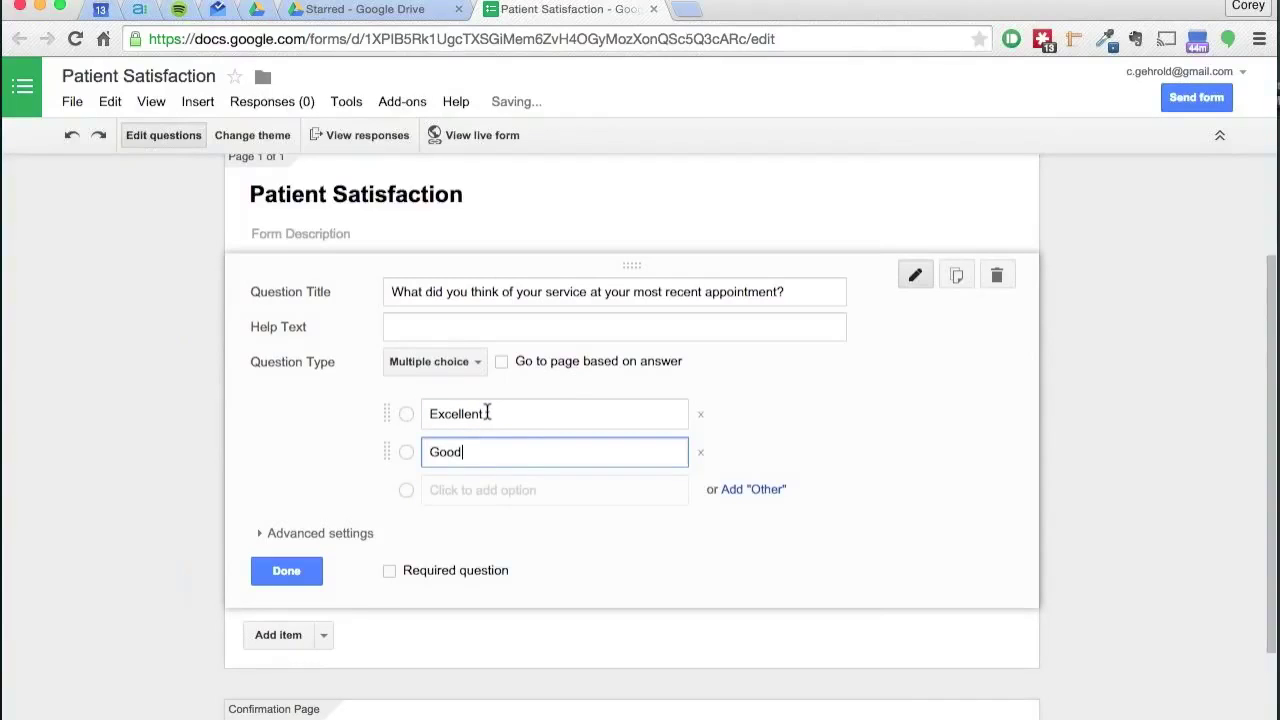
pyautogui.click(480, 490)
pyautogui.write('Po')
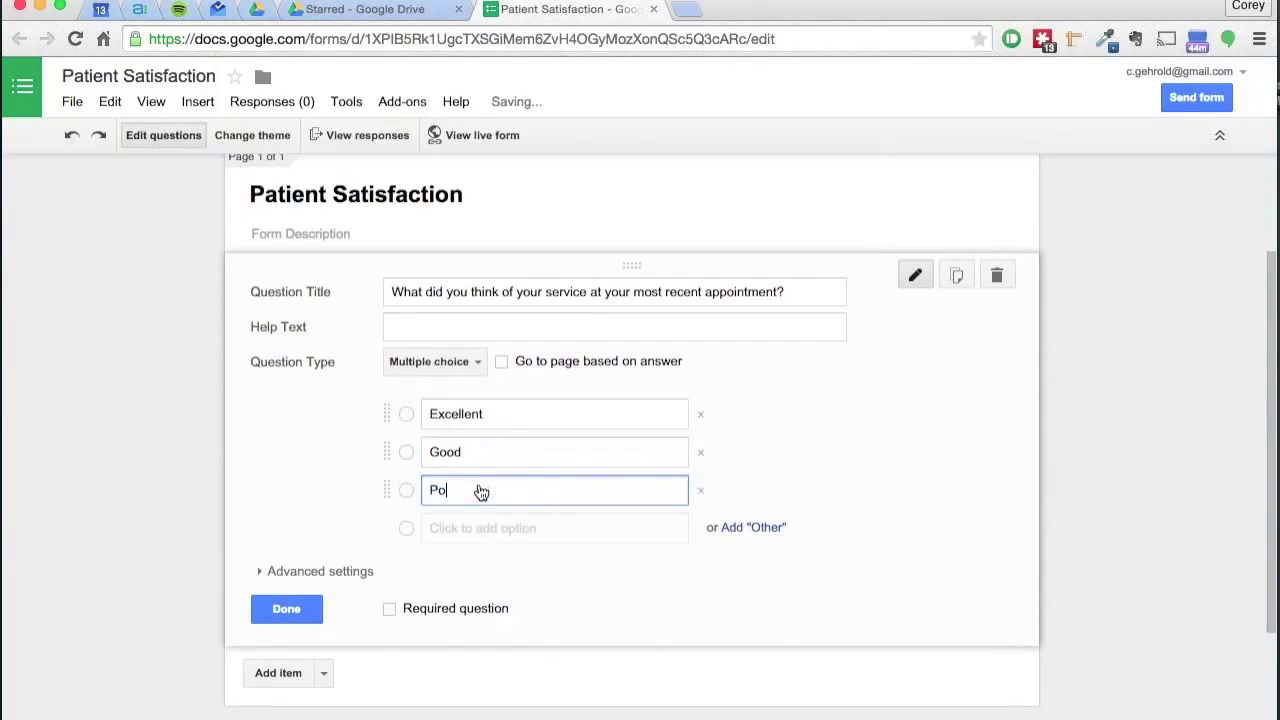
pyautogui.write('or')
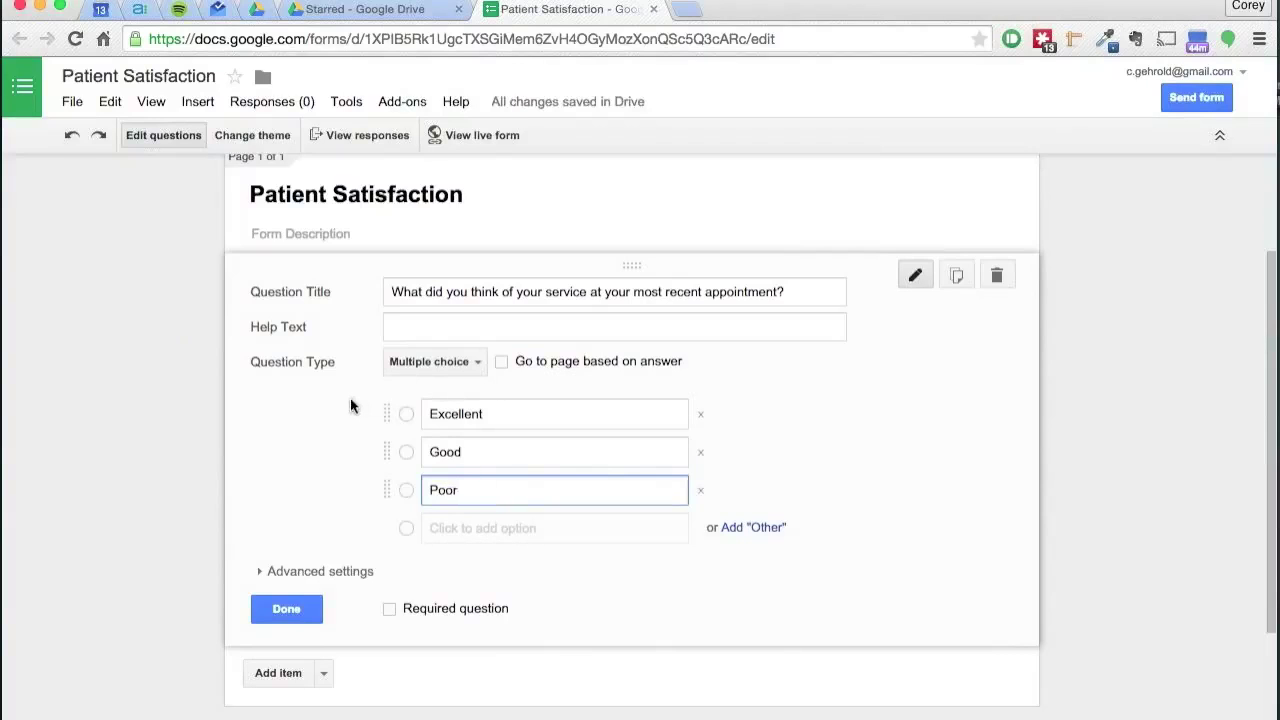
pyautogui.click(346, 397)
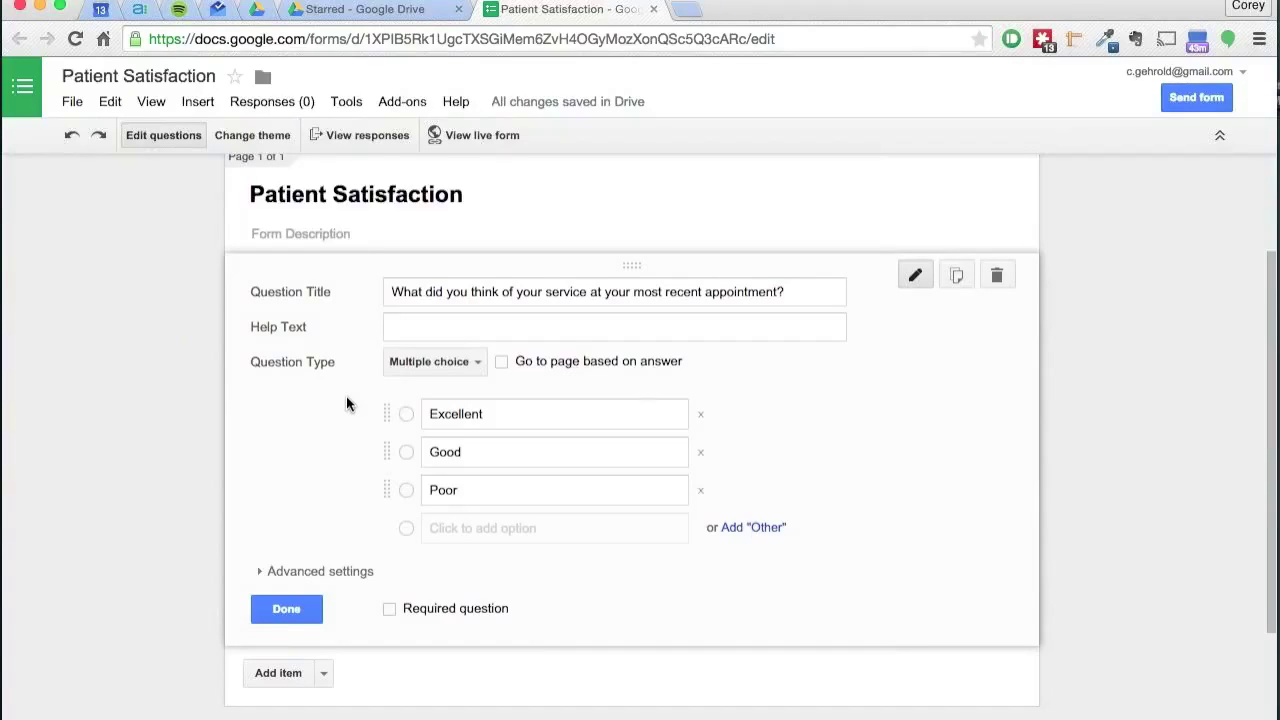
pyautogui.click(406, 368)
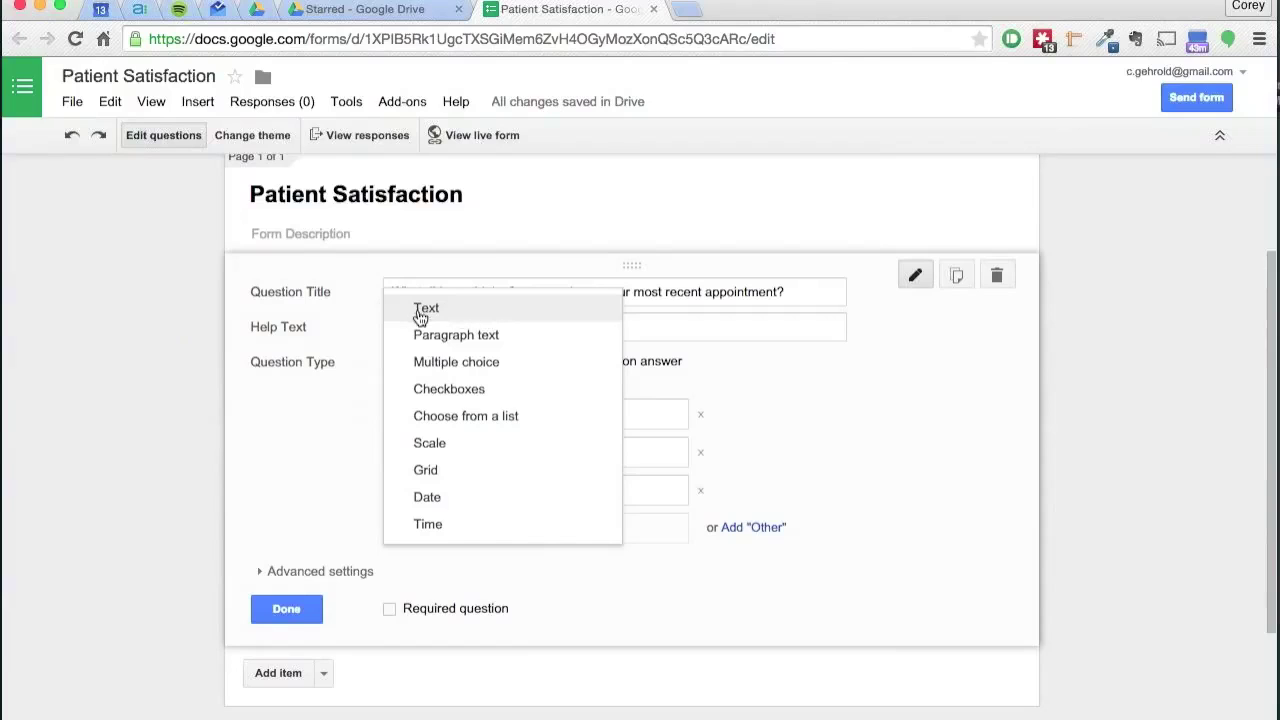
# Try the Short answer, Paragraph, Multiple choice and Checkboxes types for the question.
pyautogui.click(426, 313)
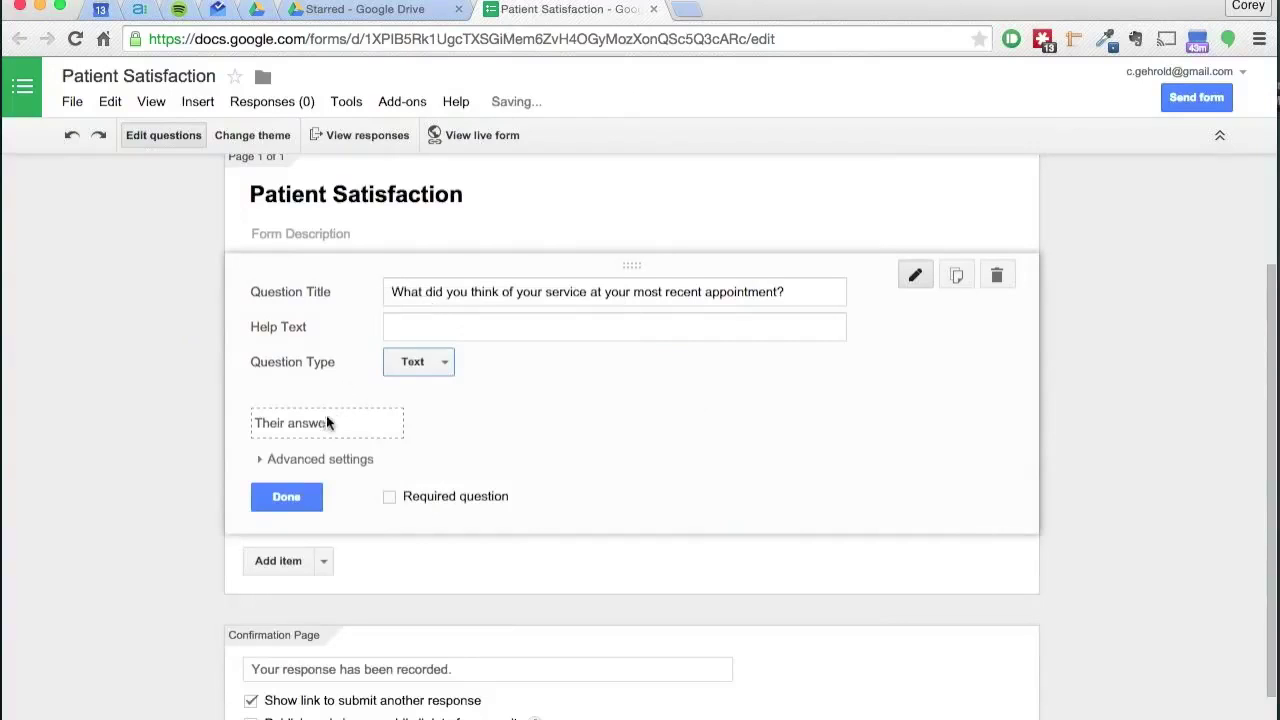
pyautogui.click(414, 362)
pyautogui.click(420, 388)
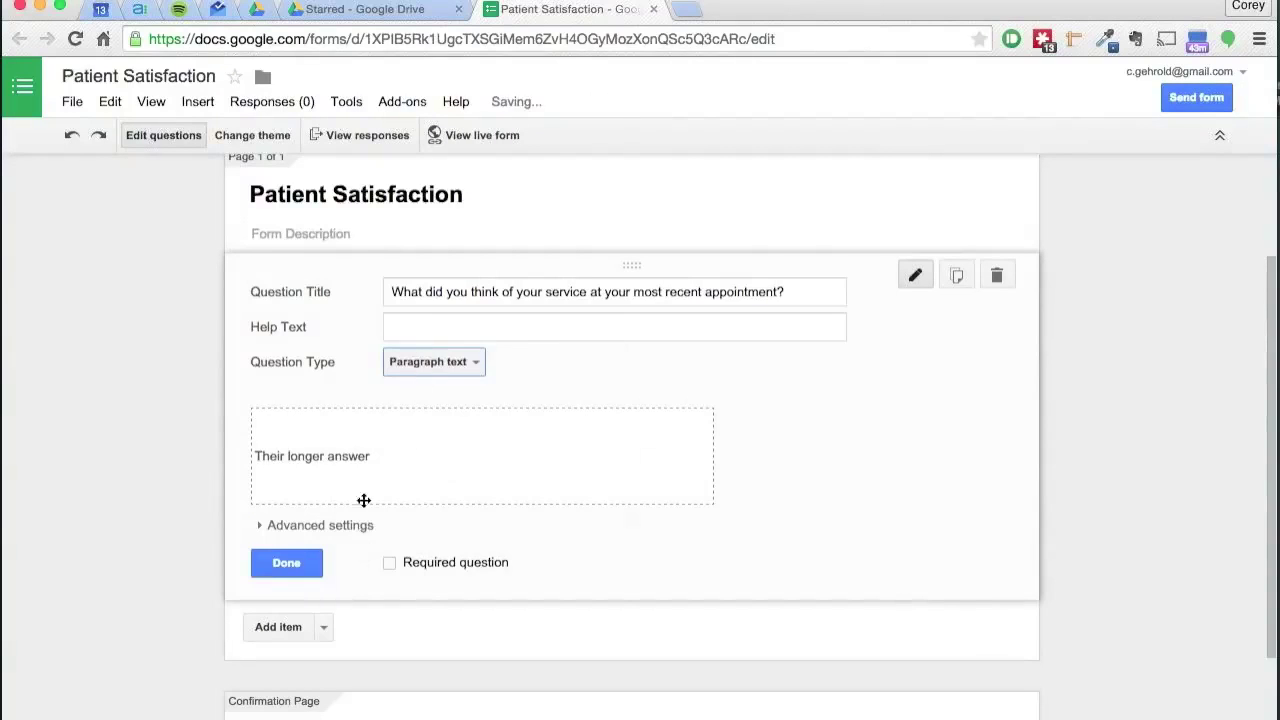
pyautogui.click(454, 372)
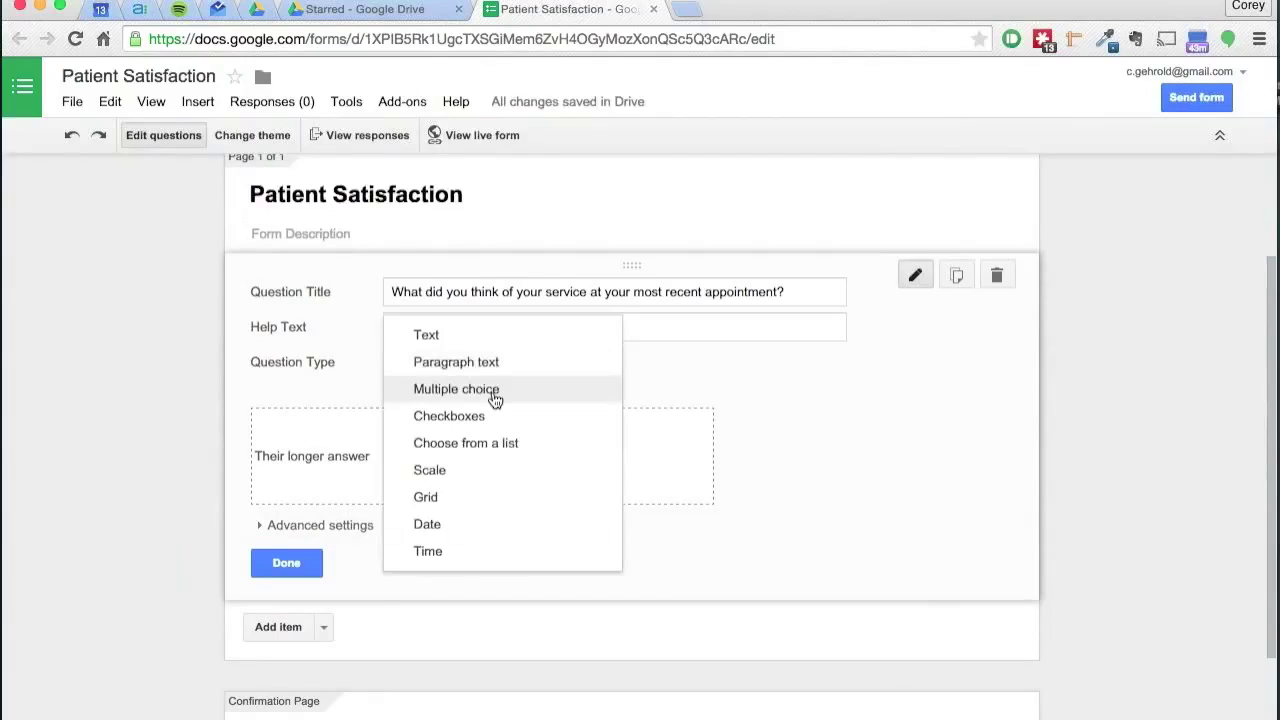
pyautogui.click(495, 398)
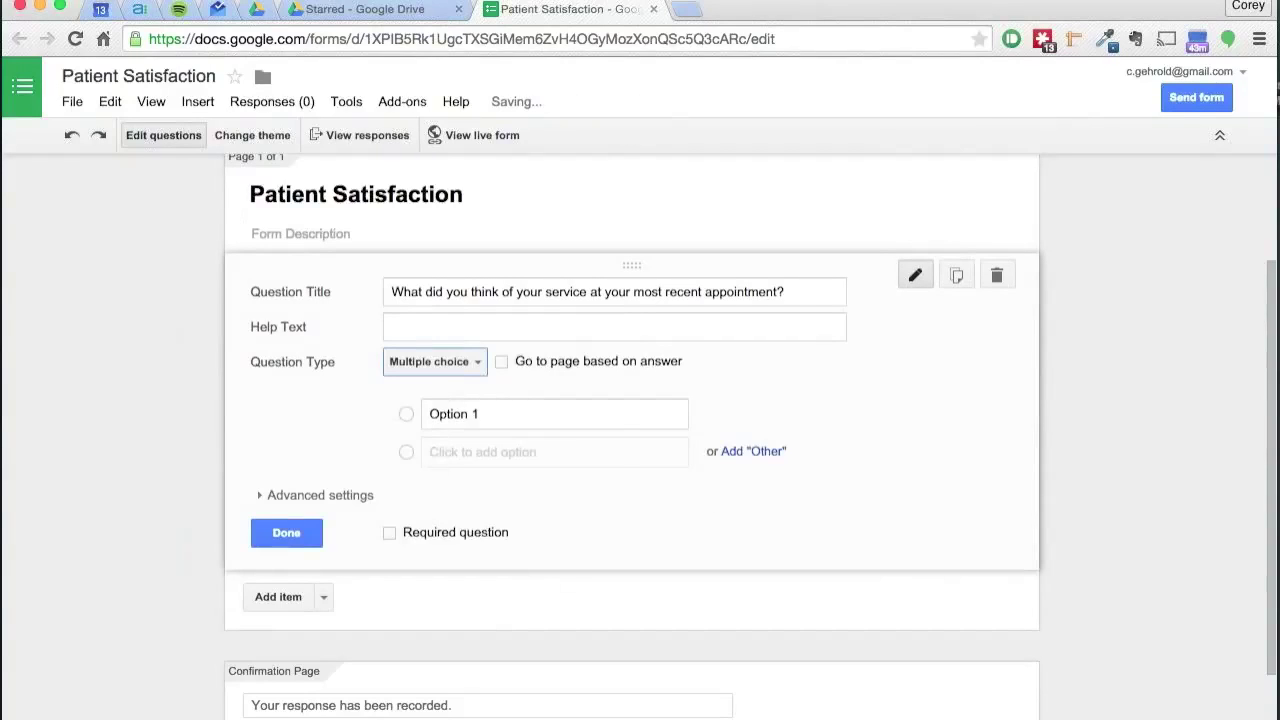
pyautogui.click(449, 372)
pyautogui.click(472, 391)
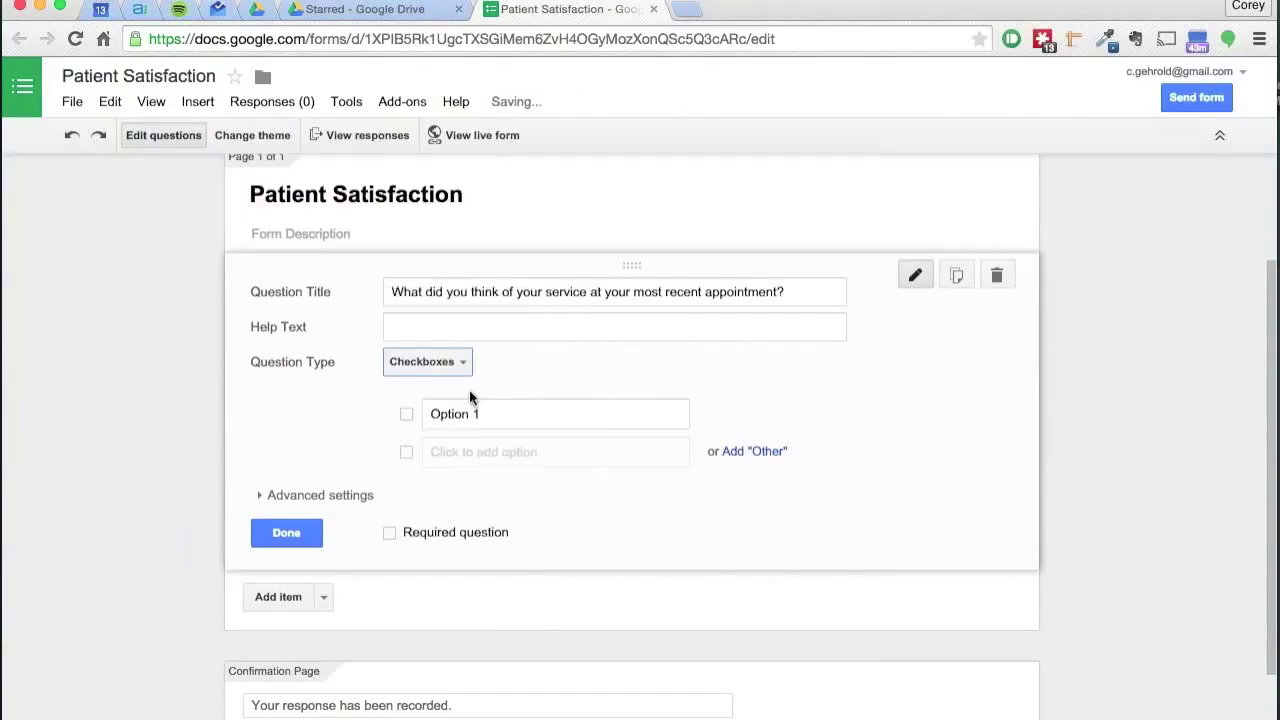
# Add a second answer option and switch the question to Choose from a list.
pyautogui.click(462, 458)
pyautogui.click(409, 426)
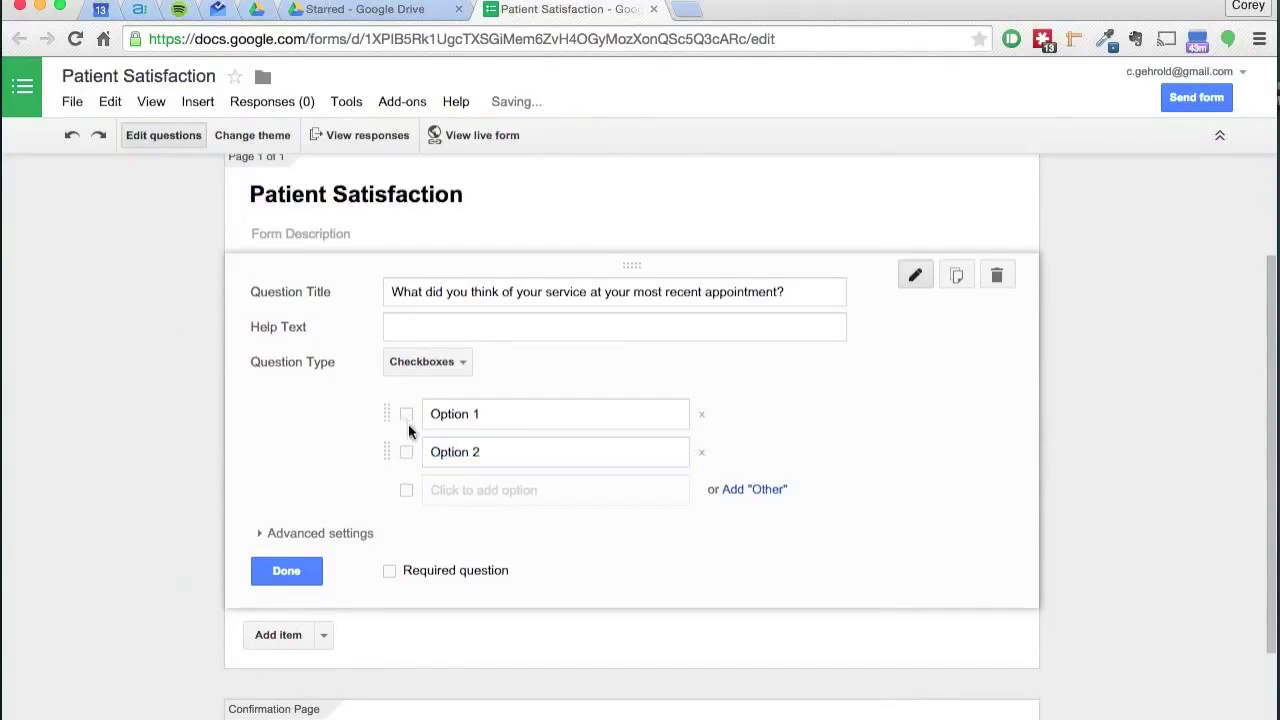
pyautogui.click(423, 364)
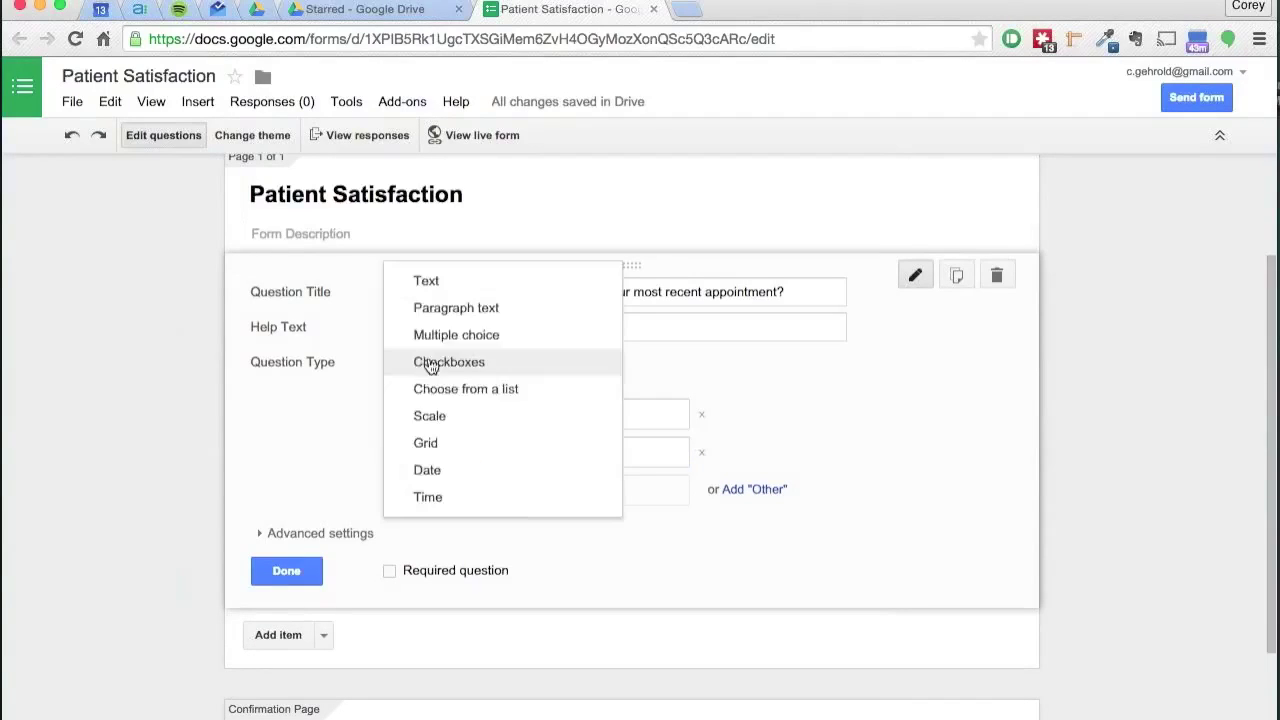
pyautogui.click(494, 398)
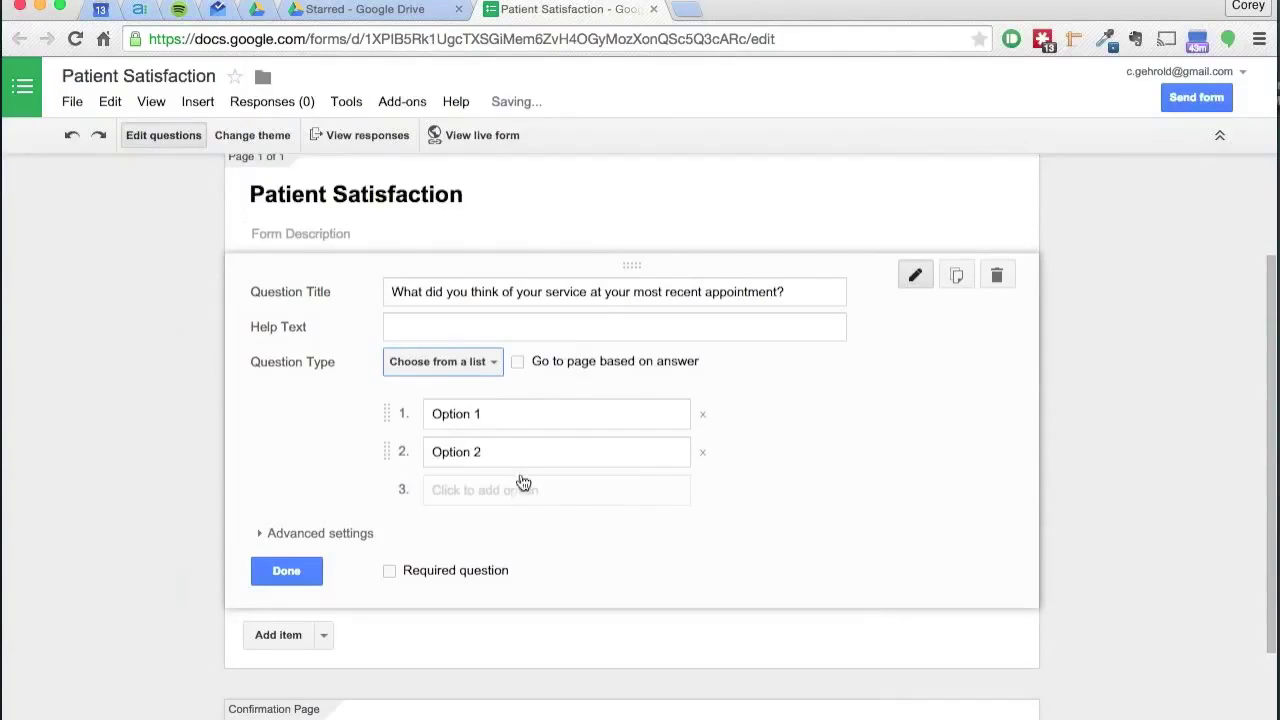
pyautogui.click(441, 366)
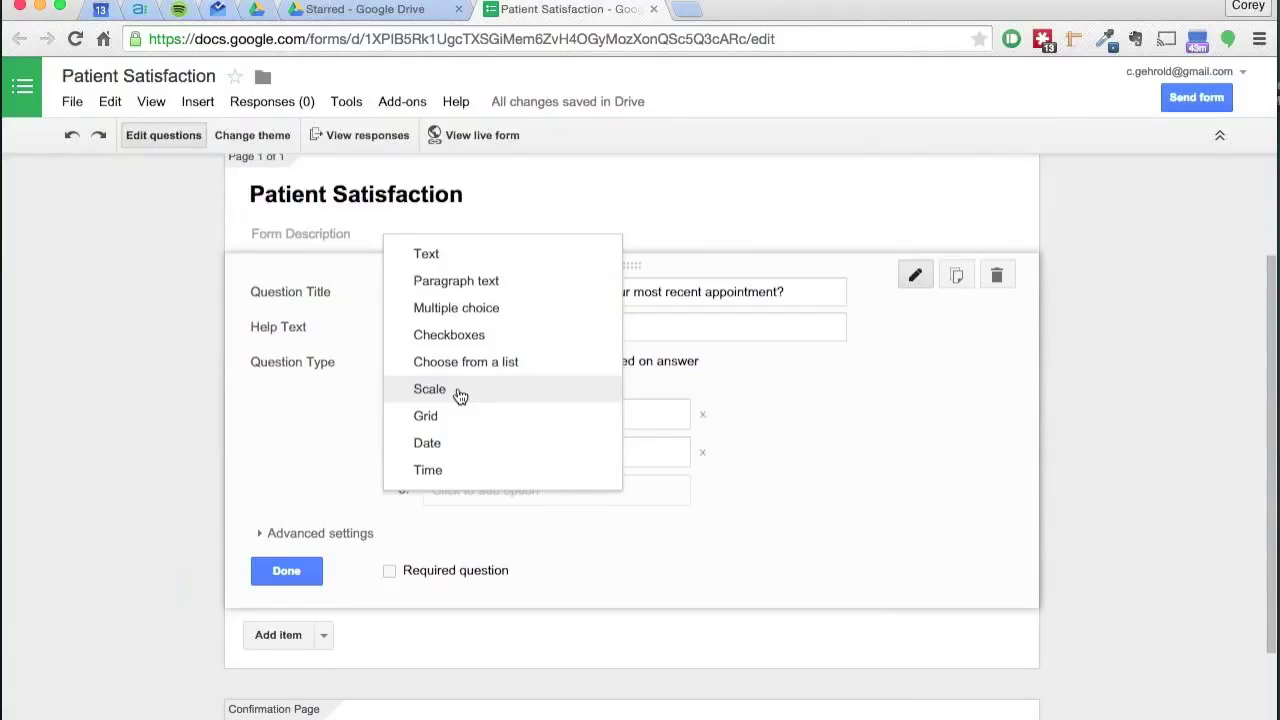
# Switch the question to Scale, set the range to 1–10, and label the ends Poor and Great.
pyautogui.click(459, 391)
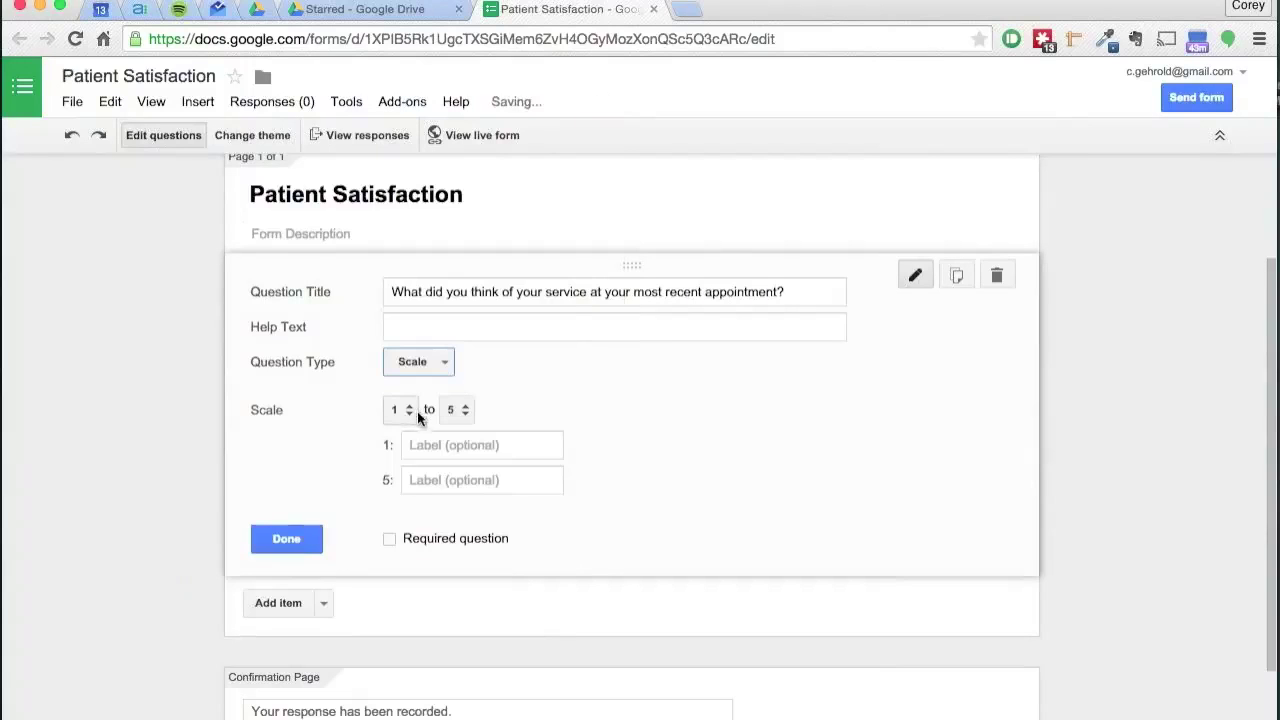
pyautogui.click(455, 410)
pyautogui.click(469, 545)
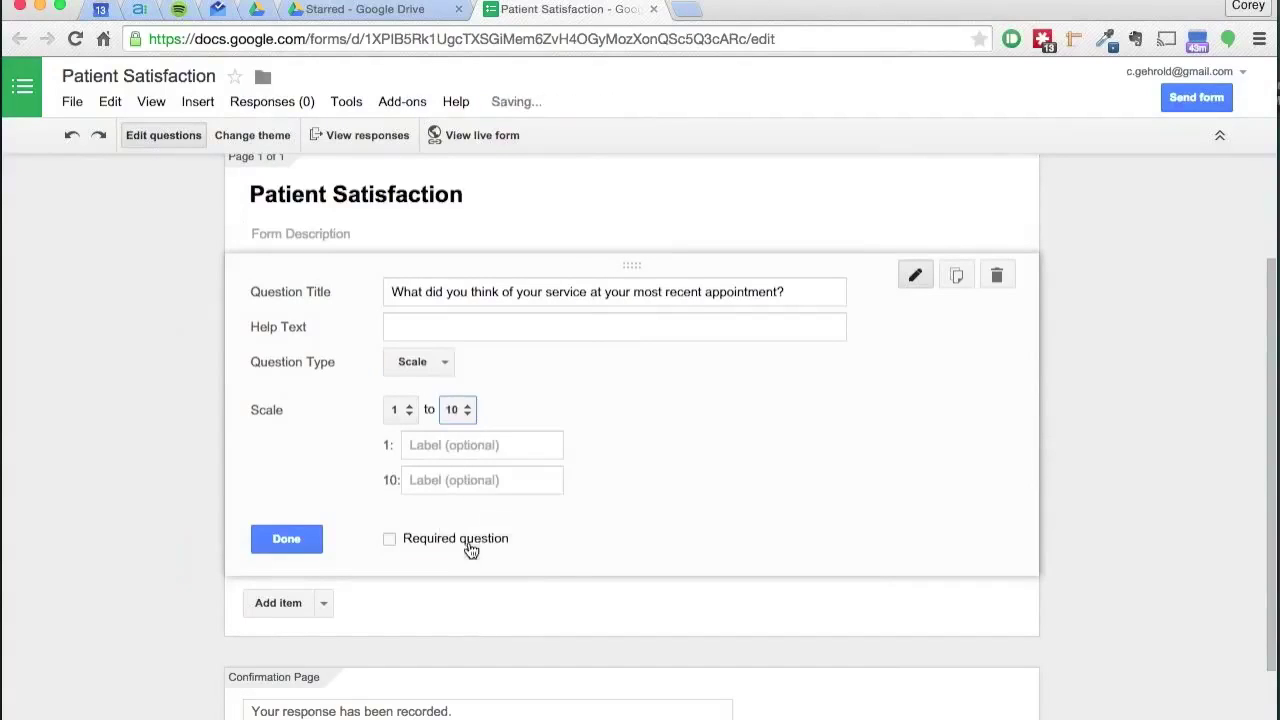
pyautogui.click(484, 441)
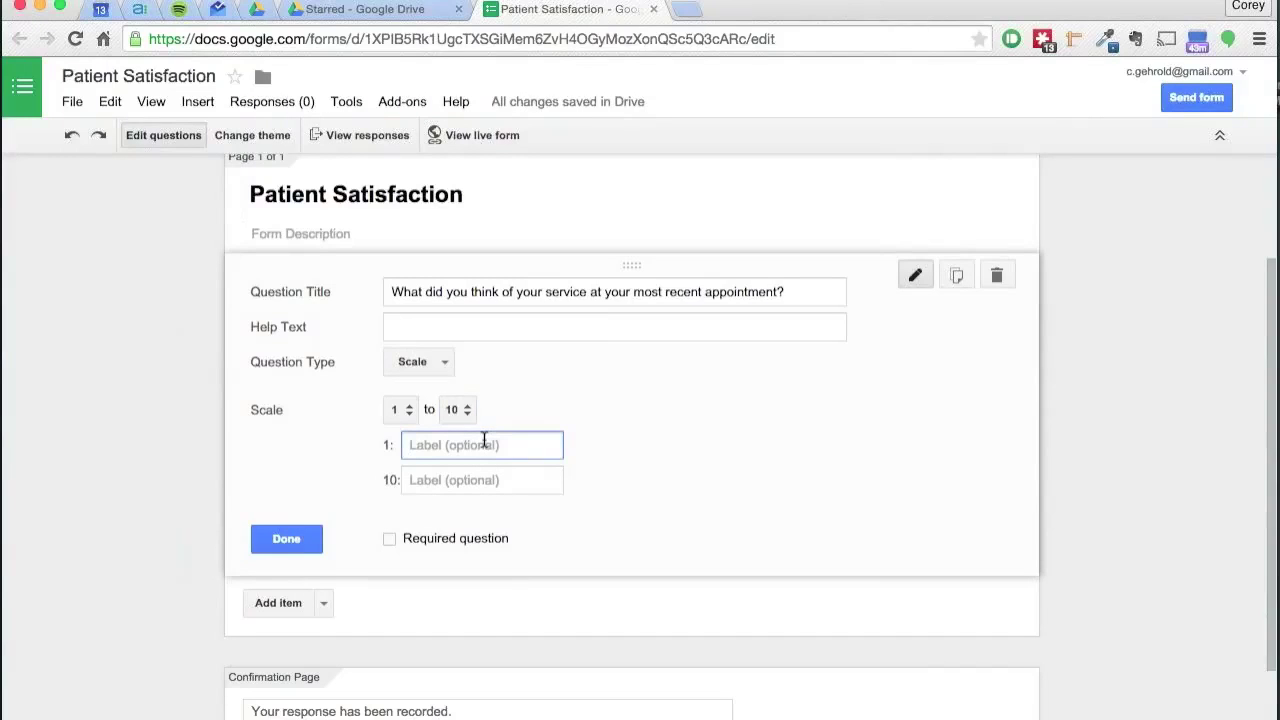
pyautogui.write('Poor')
pyautogui.press('Tab')
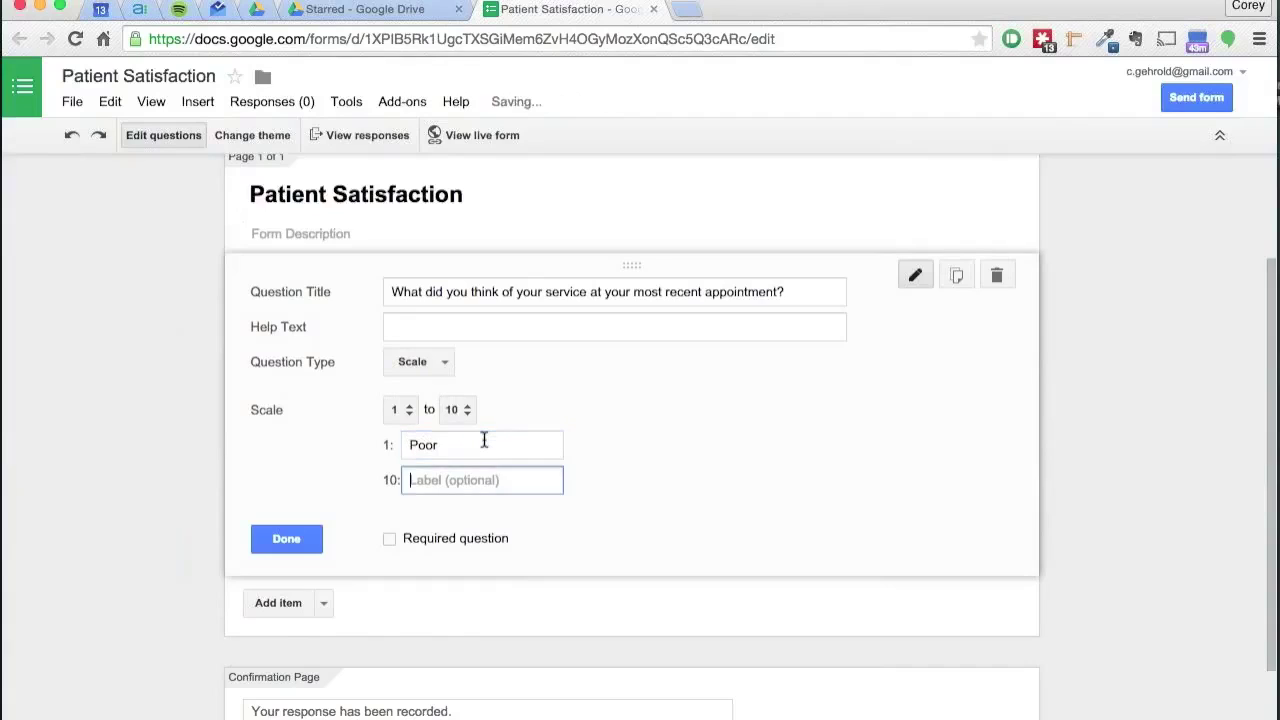
pyautogui.write('Great')
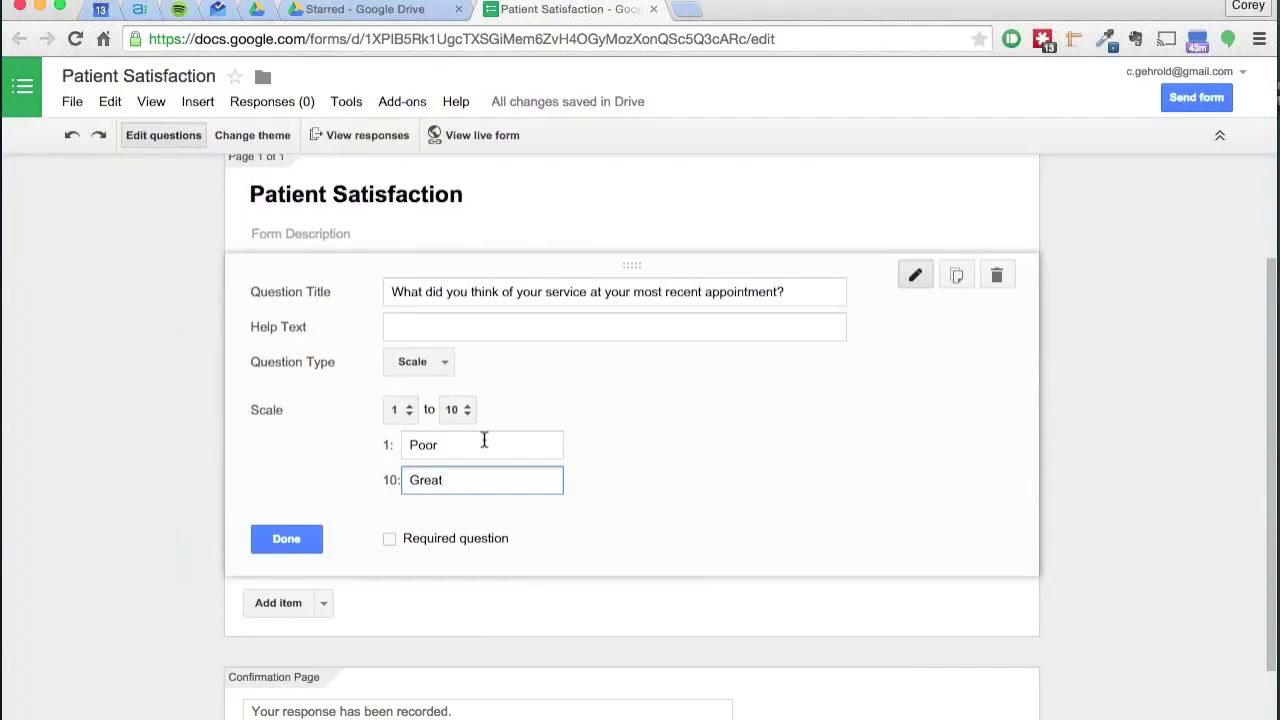
# Finish the scale question and return to the form editor tab.
pyautogui.click(258, 551)
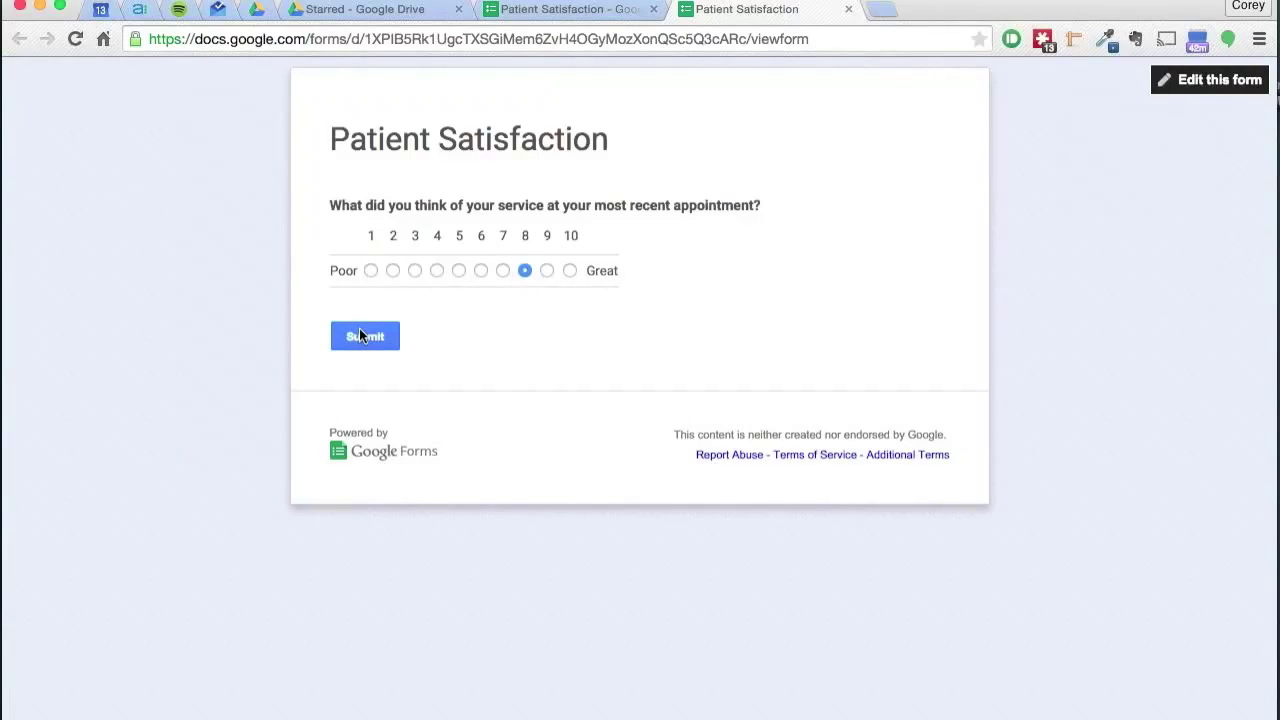
pyautogui.click(520, 10)
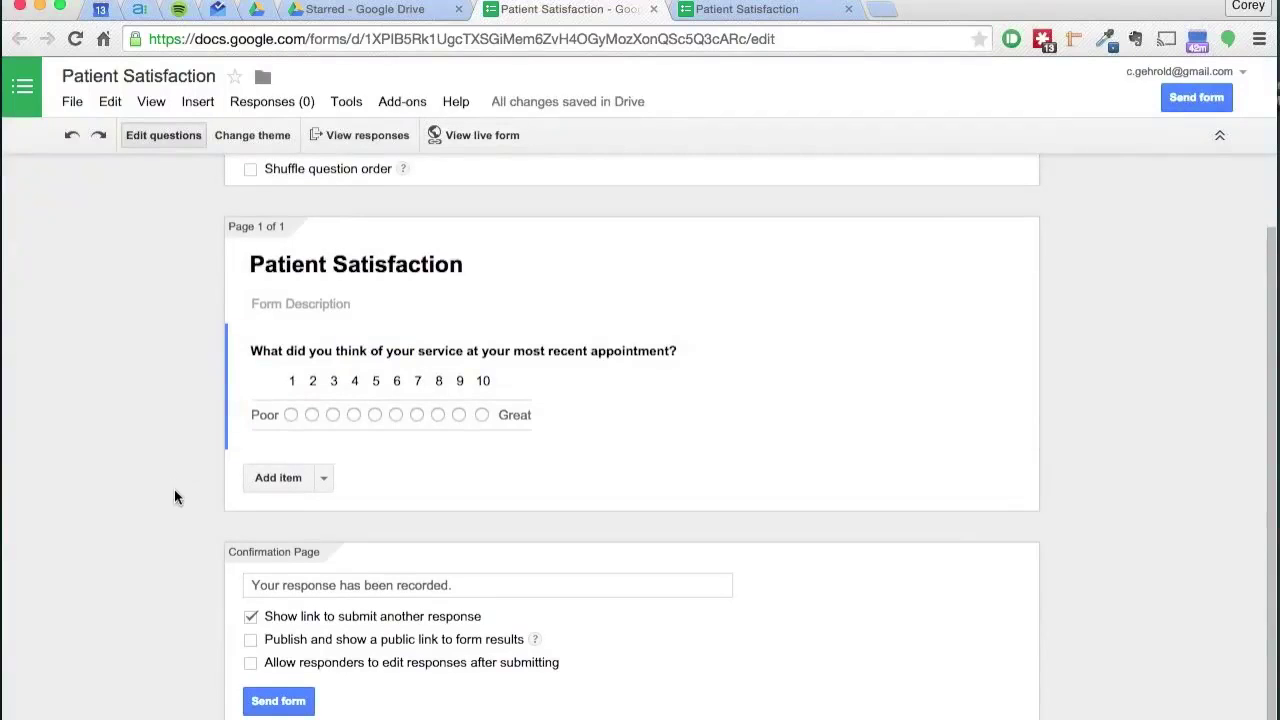
# Add a new question below the scale and expand its advanced settings.
pyautogui.scroll(1, 174, 489)
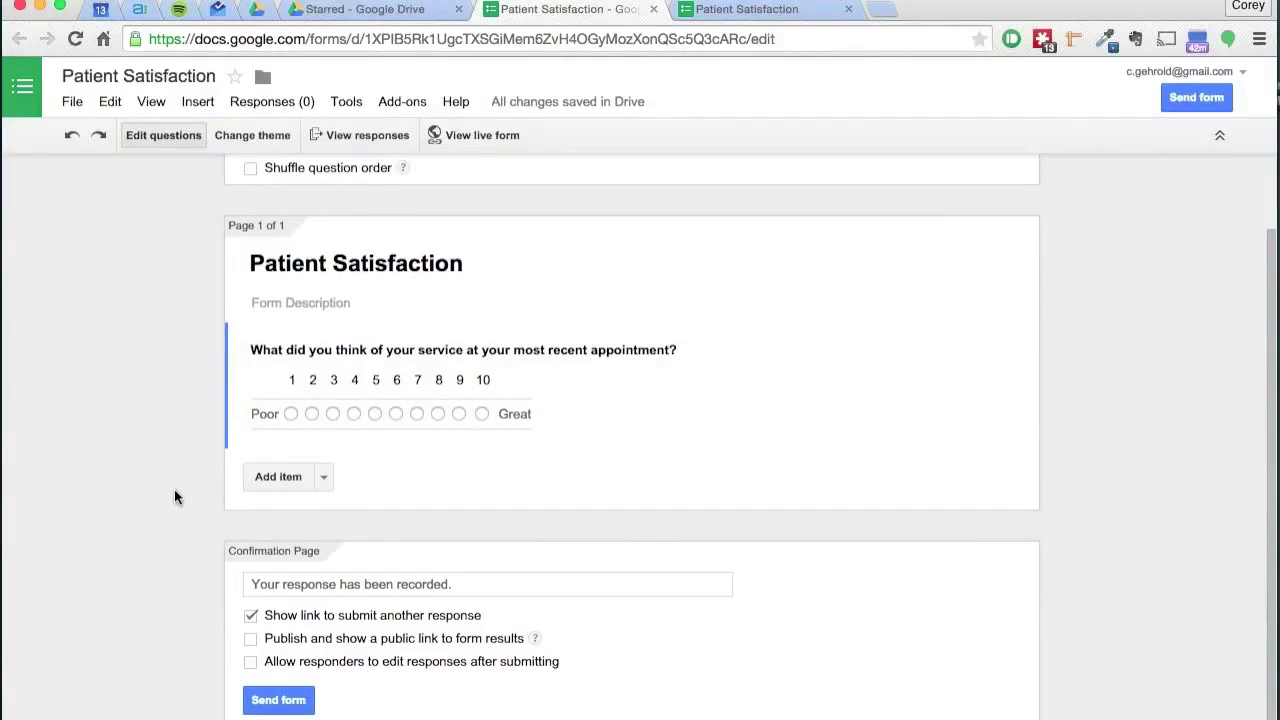
pyautogui.click(282, 483)
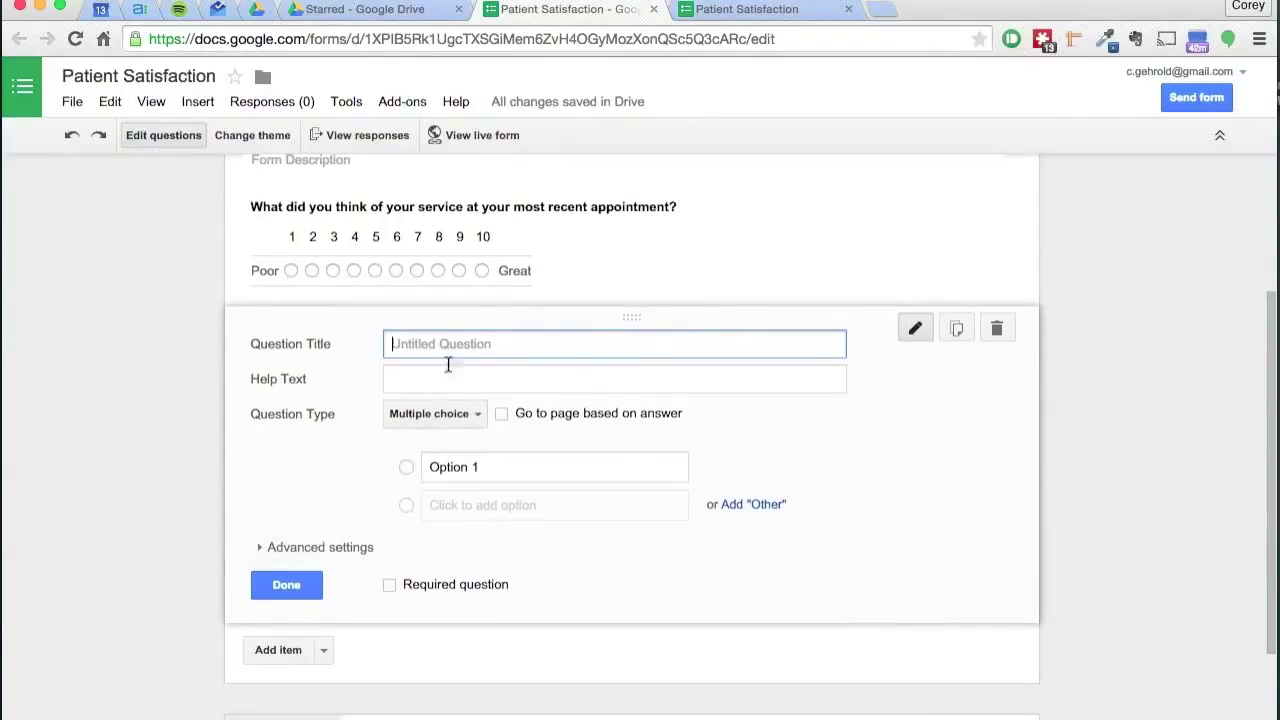
pyautogui.click(434, 412)
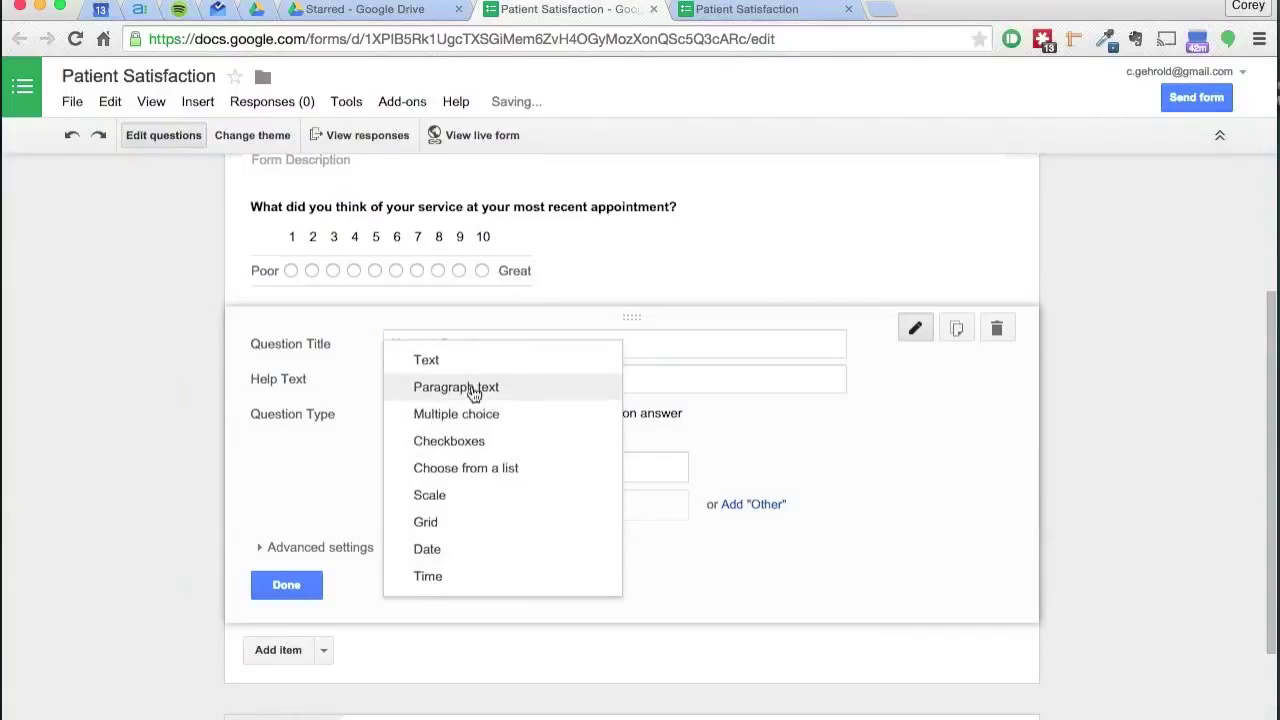
pyautogui.click(200, 513)
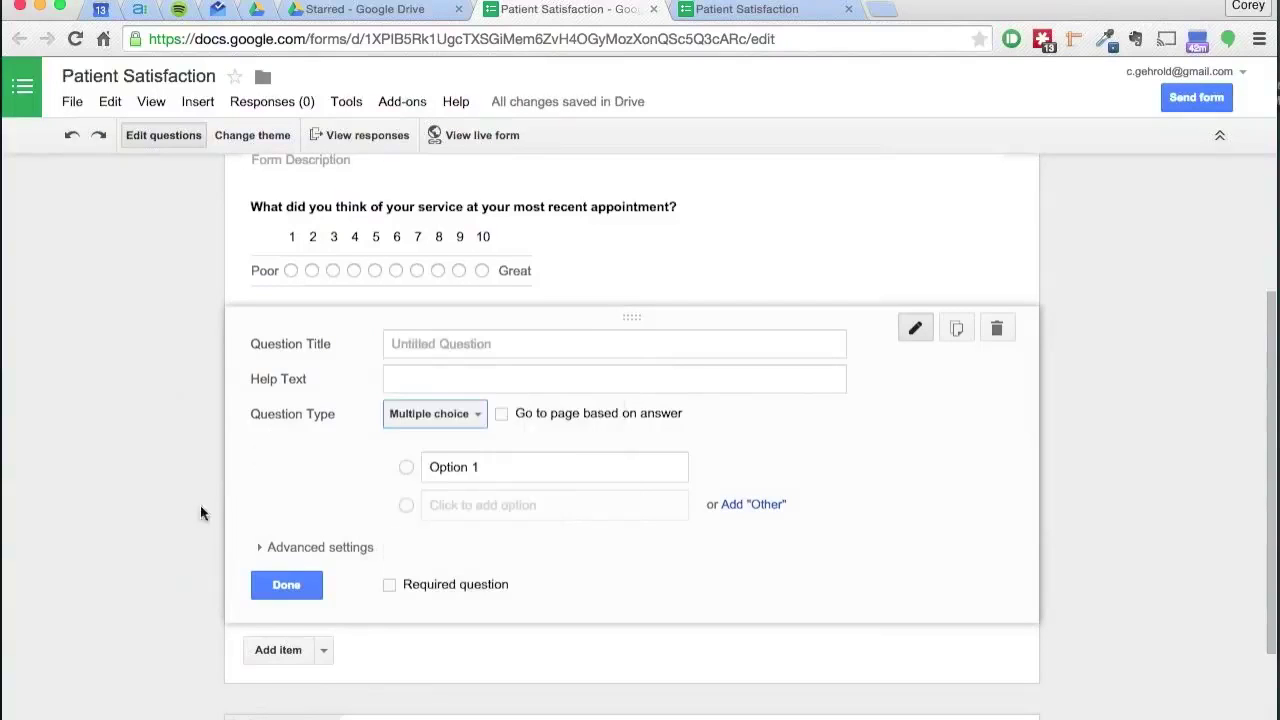
pyautogui.scroll(-2, 215, 510)
pyautogui.click(303, 492)
pyautogui.scroll(-1, 190, 545)
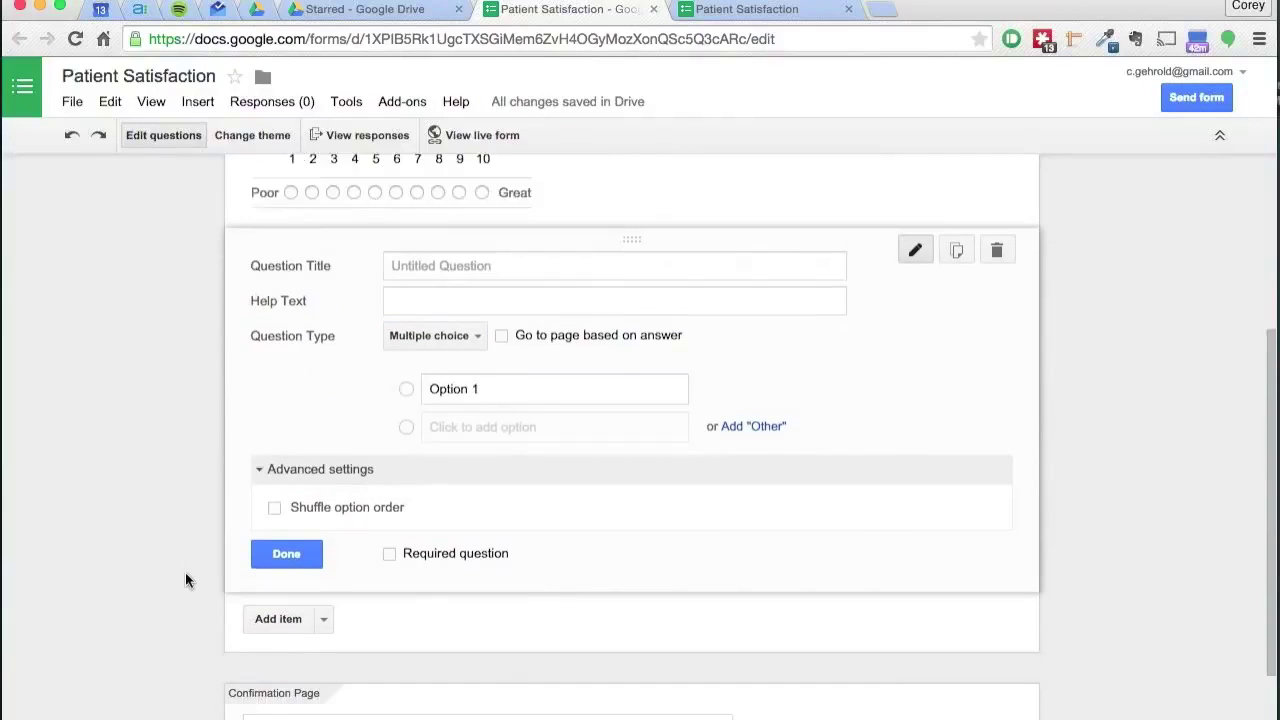
pyautogui.scroll(-1, 185, 575)
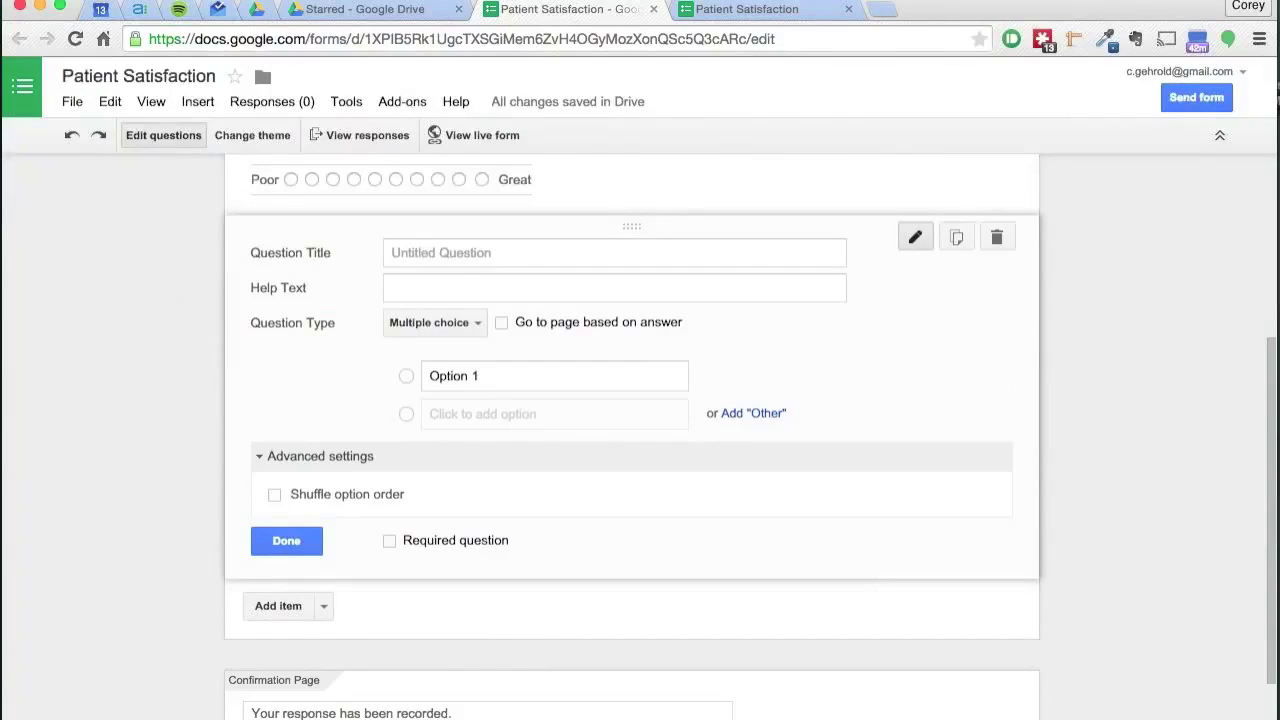
pyautogui.scroll(-3, 243, 580)
pyautogui.scroll(6, 337, 369)
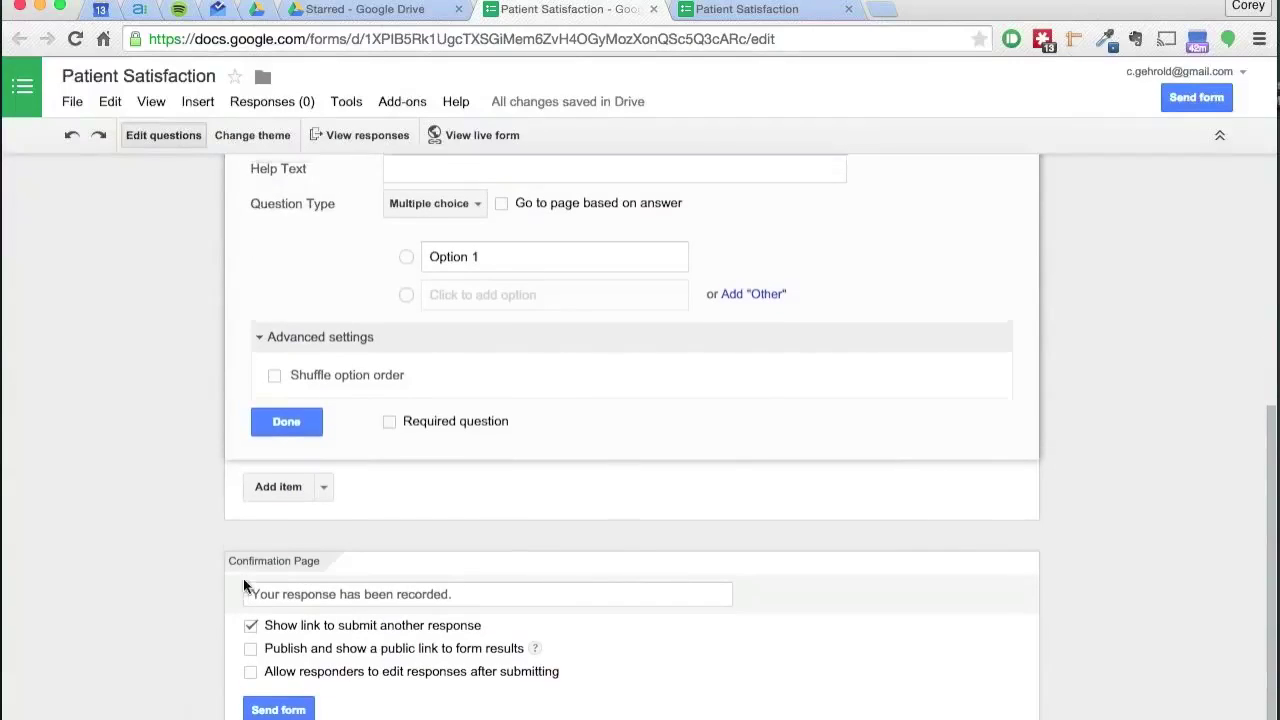
# Start the new question's help text, then preview the live form and return to editing.
pyautogui.click(300, 416)
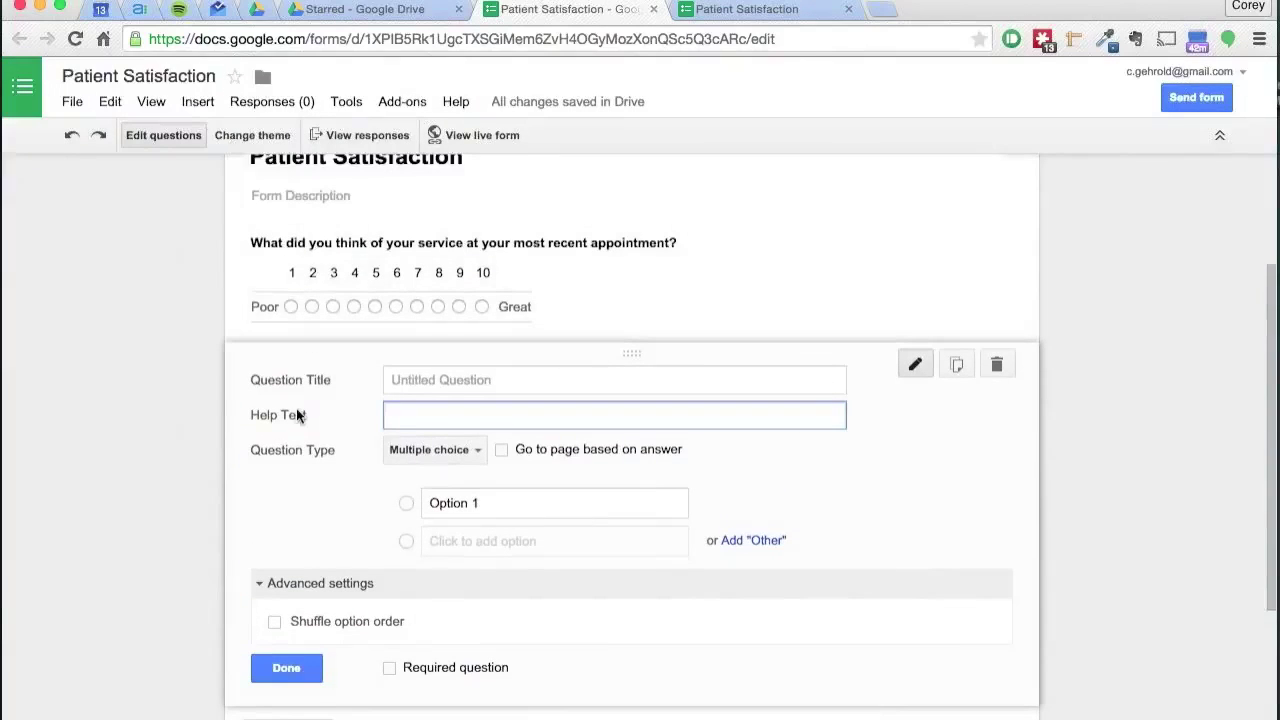
pyautogui.scroll(4, 157, 438)
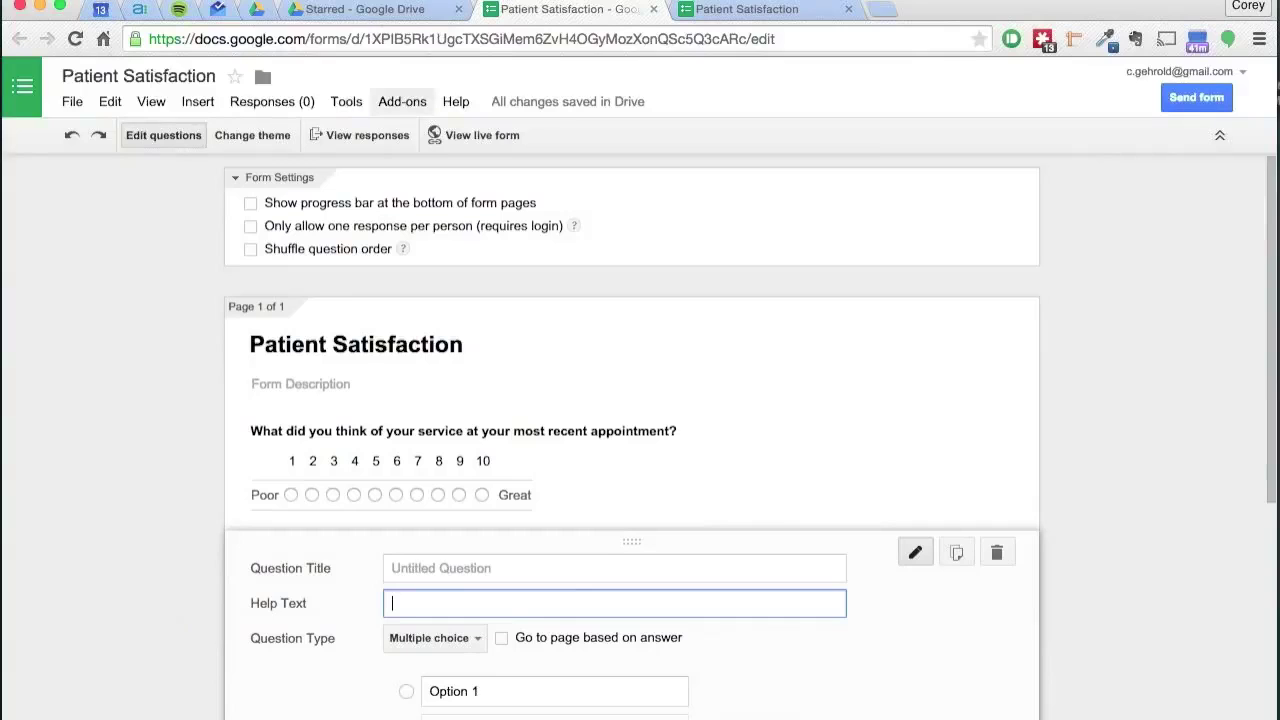
pyautogui.click(688, 8)
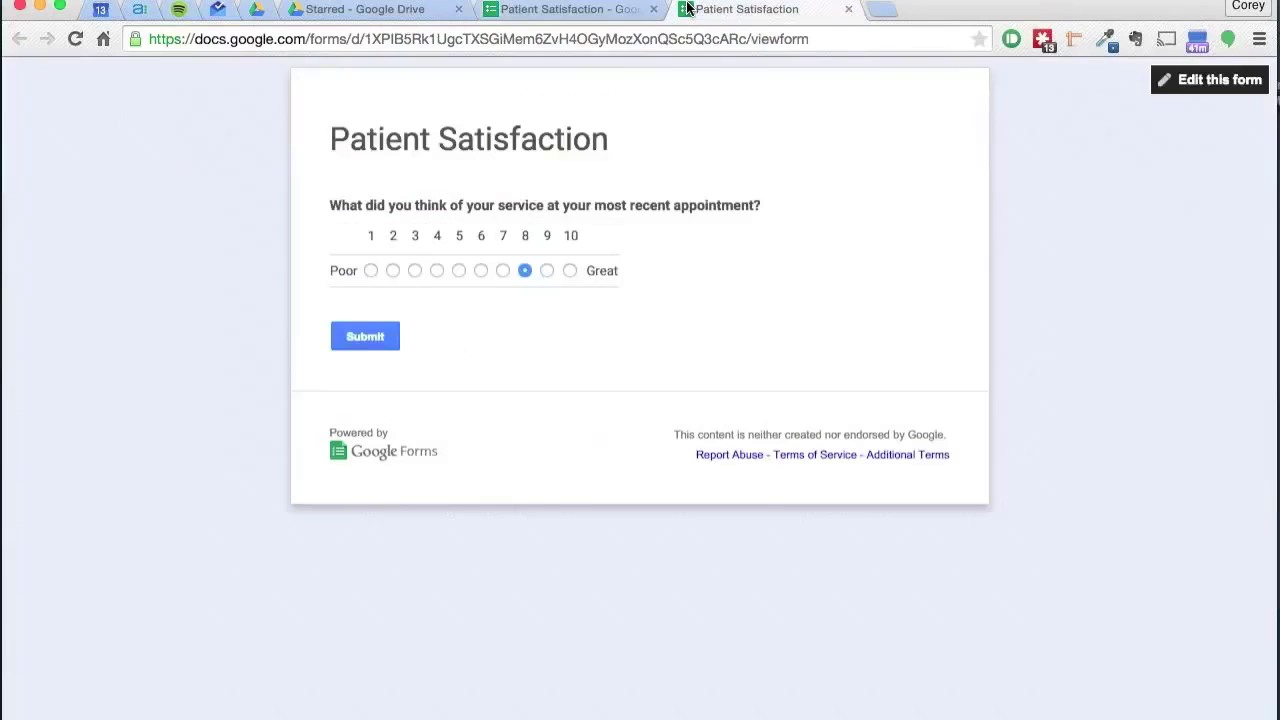
pyautogui.click(545, 9)
# Preview the At the Fair and then Beach Evening themes, and revert the form to Basic.
pyautogui.click(258, 134)
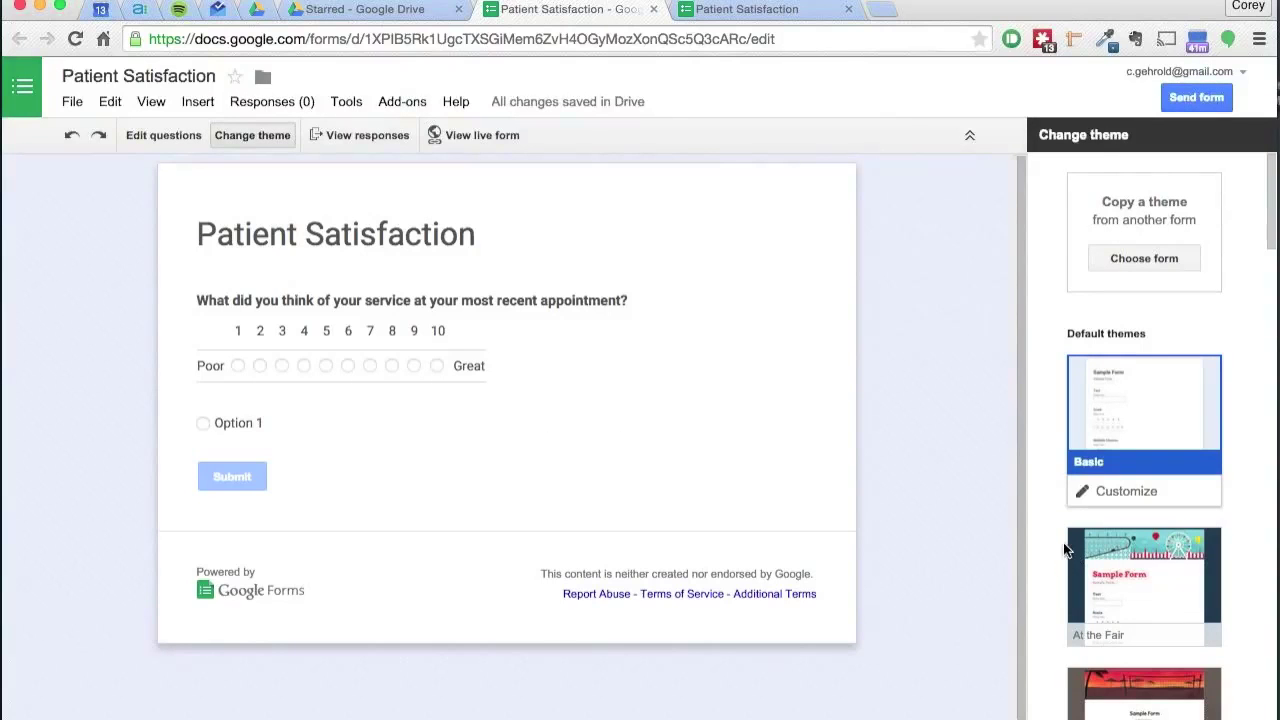
pyautogui.scroll(-2, 1094, 491)
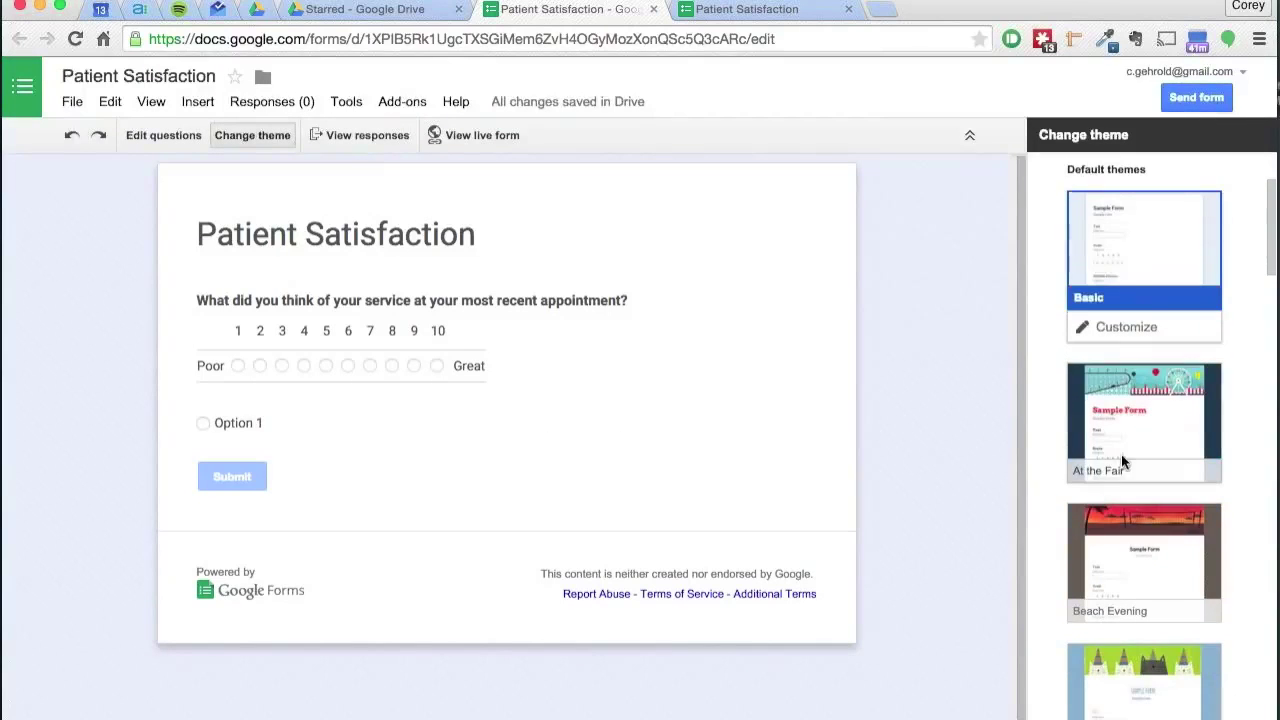
pyautogui.click(1124, 446)
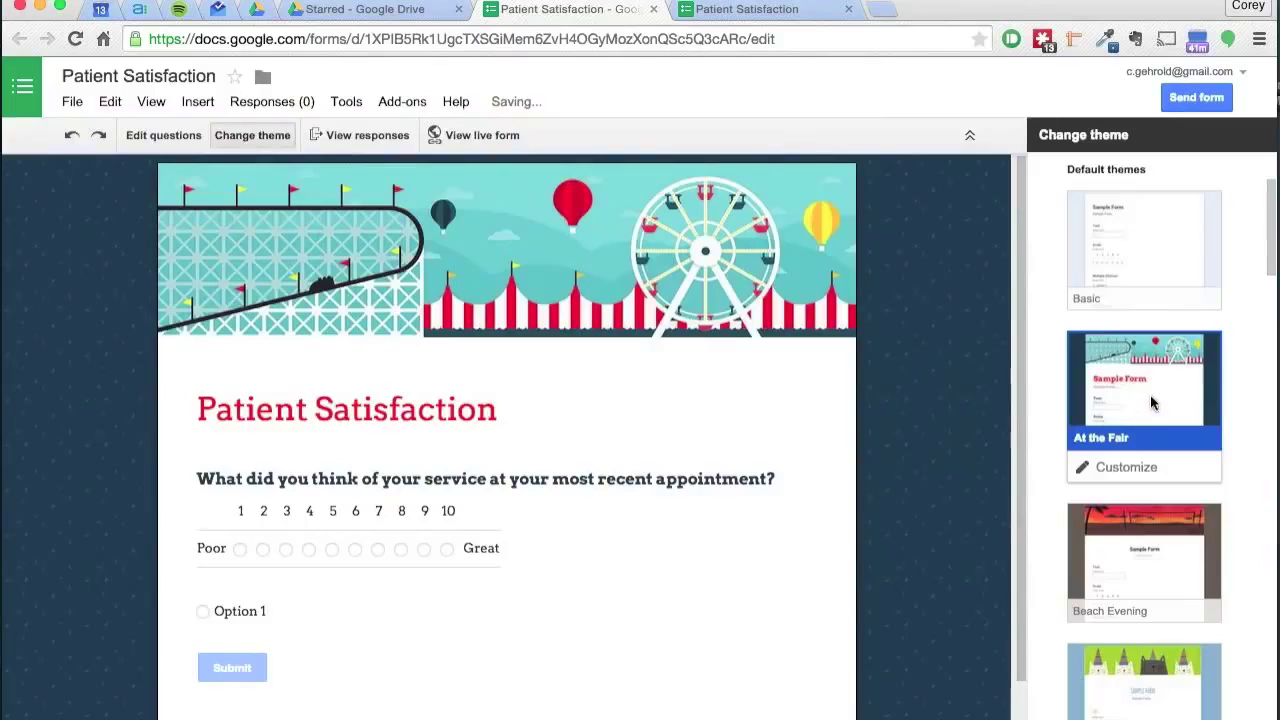
pyautogui.scroll(-1, 1030, 505)
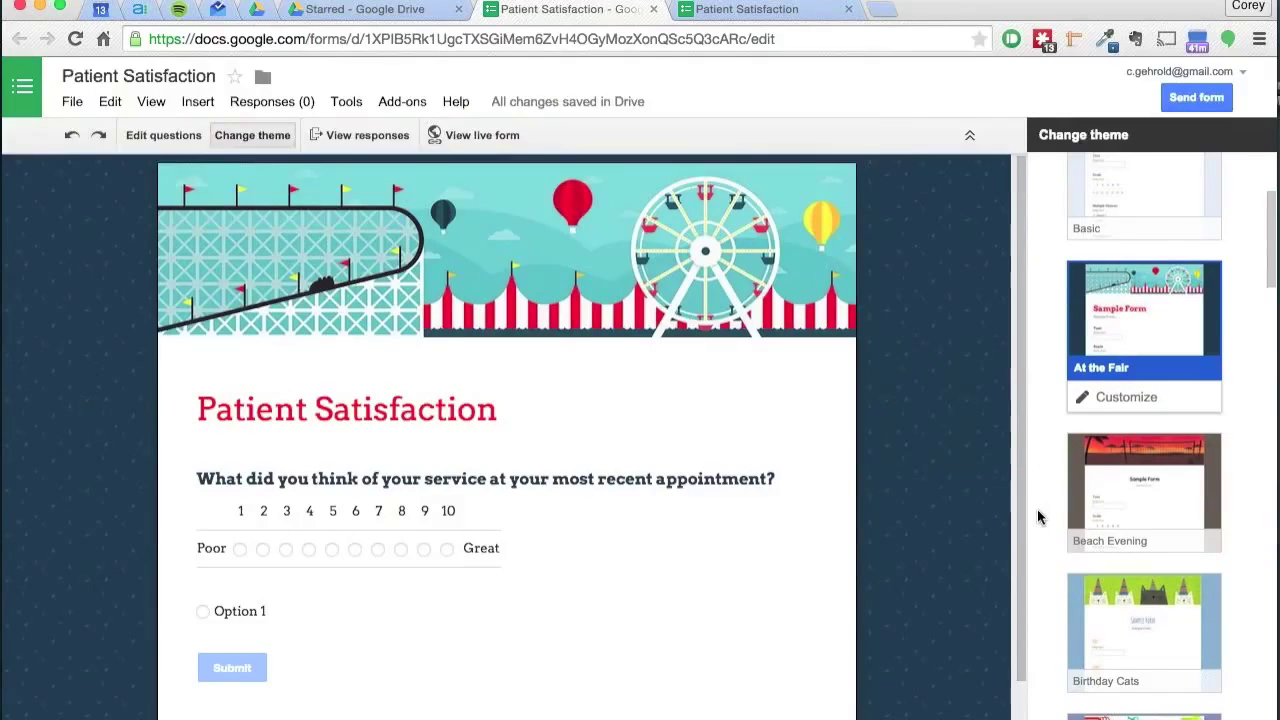
pyautogui.click(1124, 508)
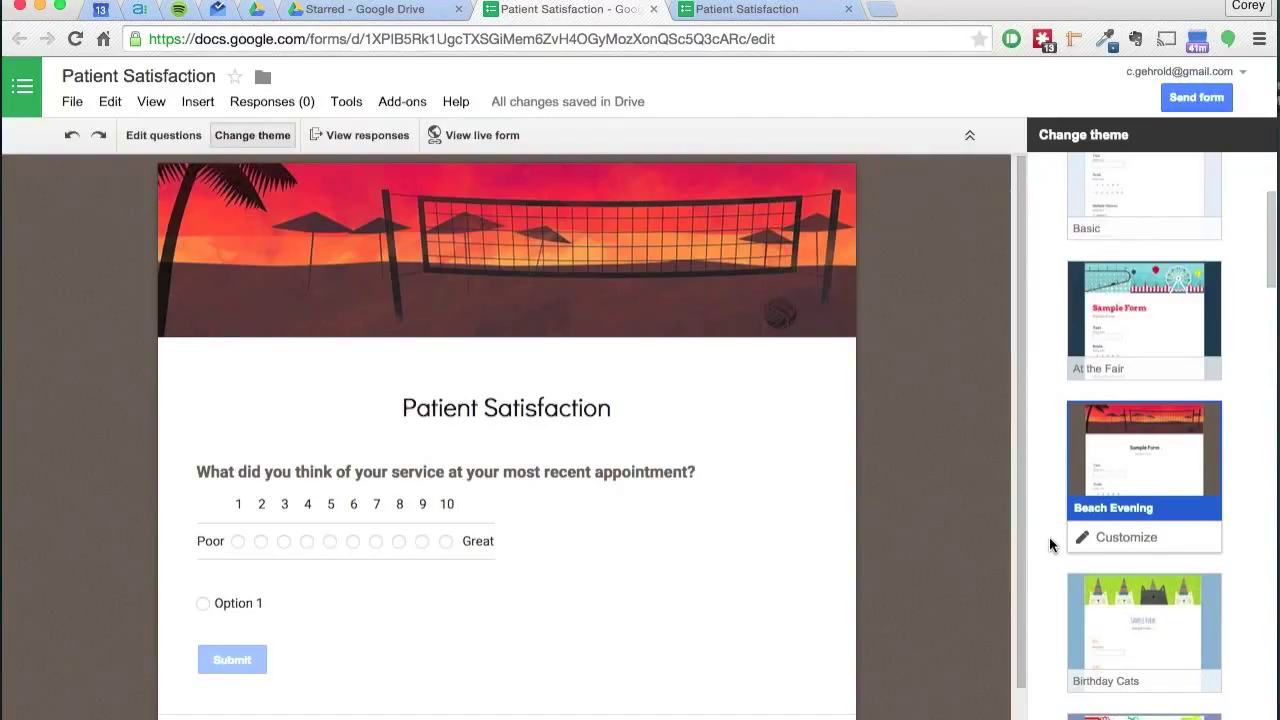
pyautogui.scroll(-4, 1049, 537)
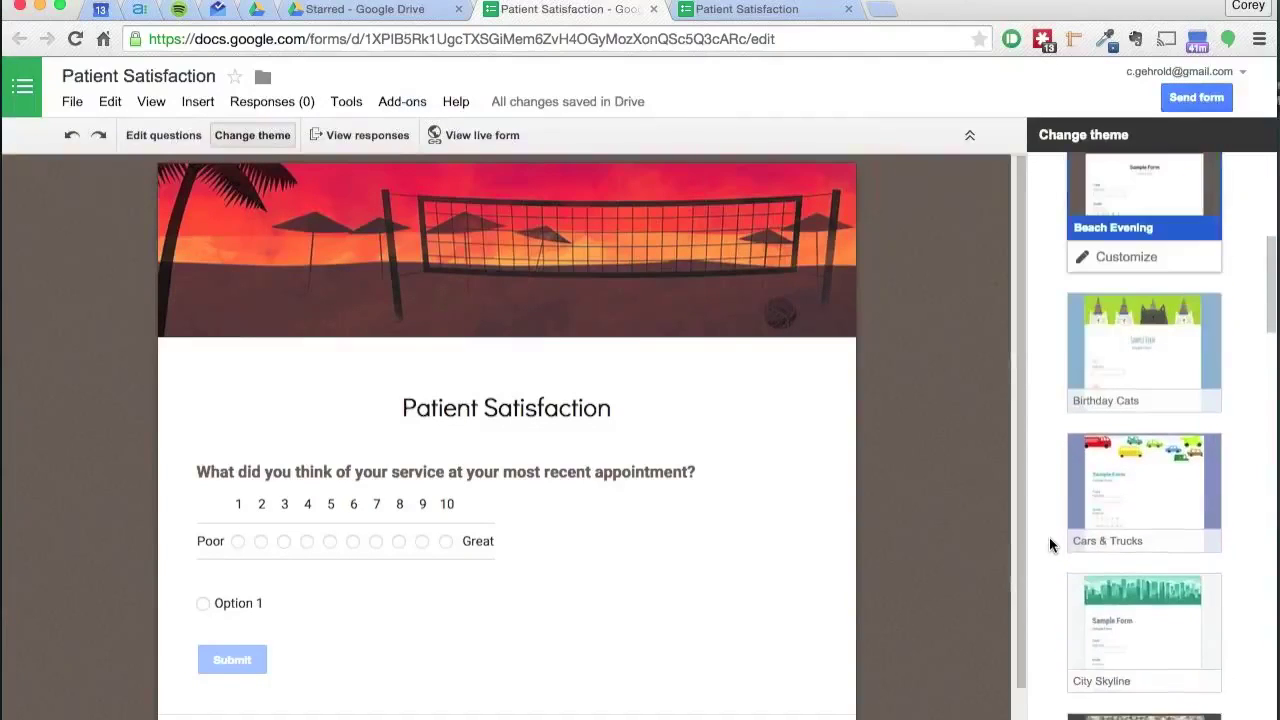
pyautogui.scroll(-12, 1049, 537)
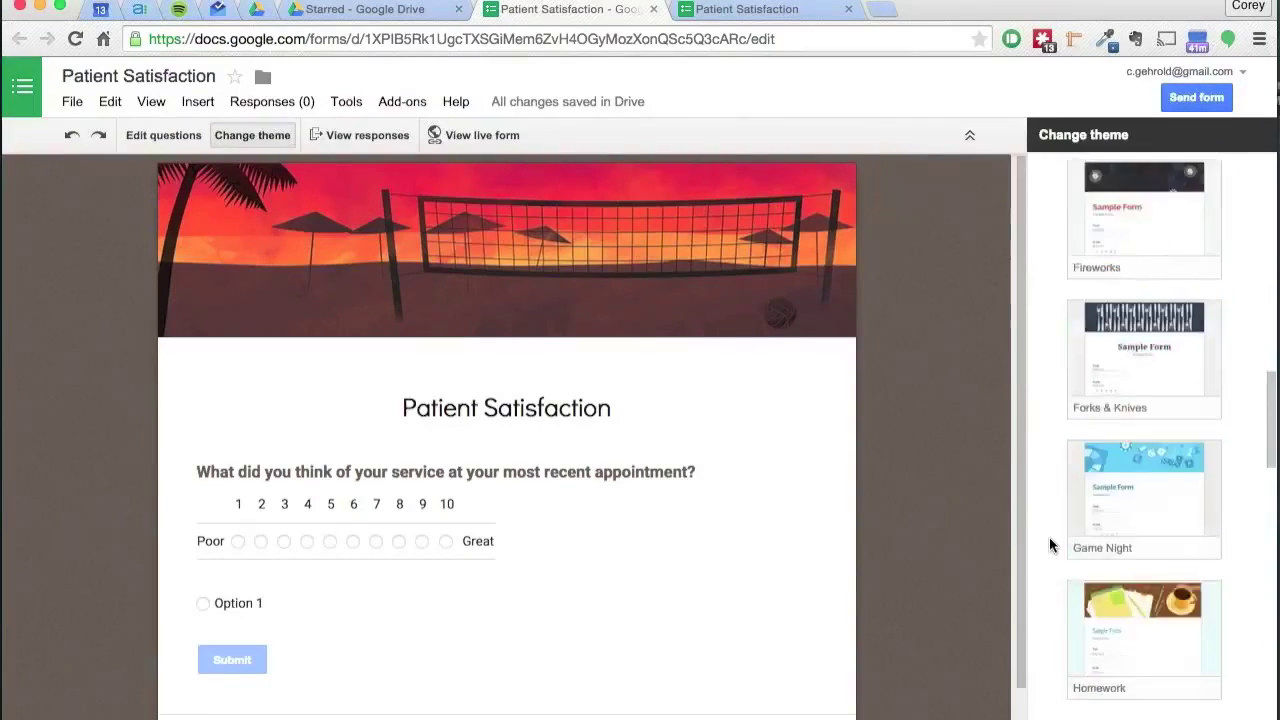
pyautogui.scroll(-10, 1049, 537)
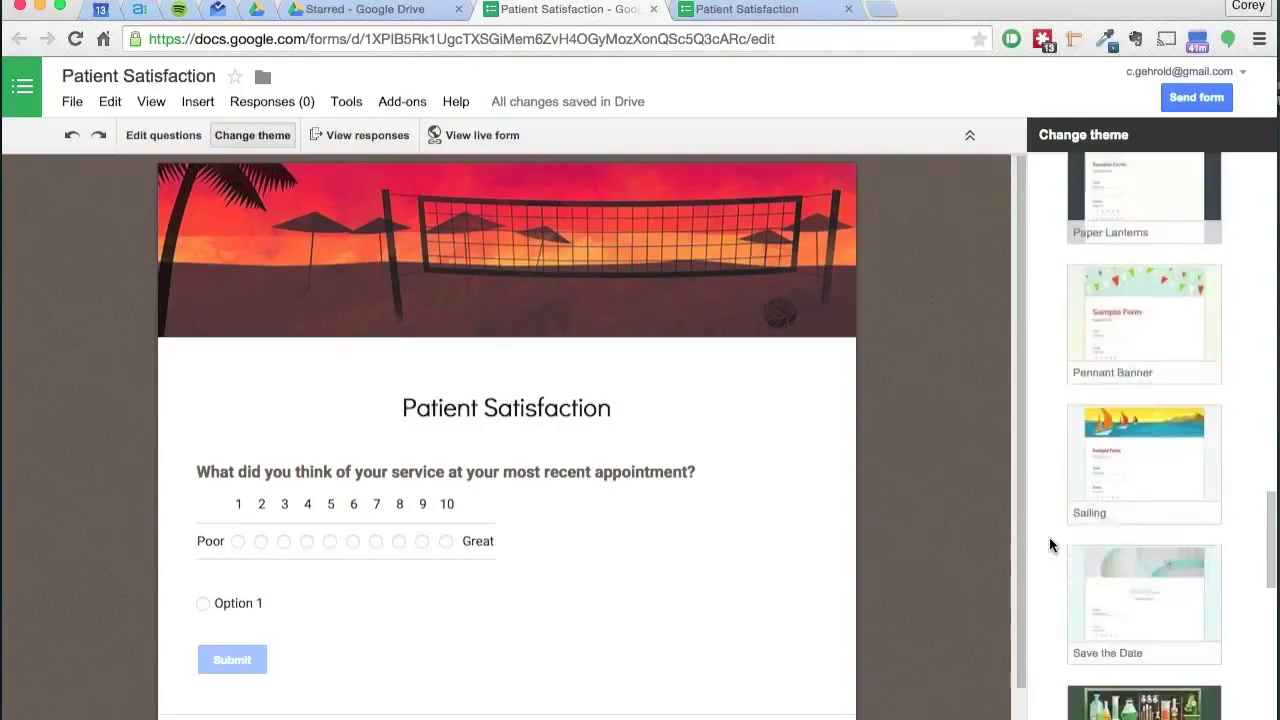
pyautogui.scroll(20, 1049, 537)
pyautogui.click(1141, 414)
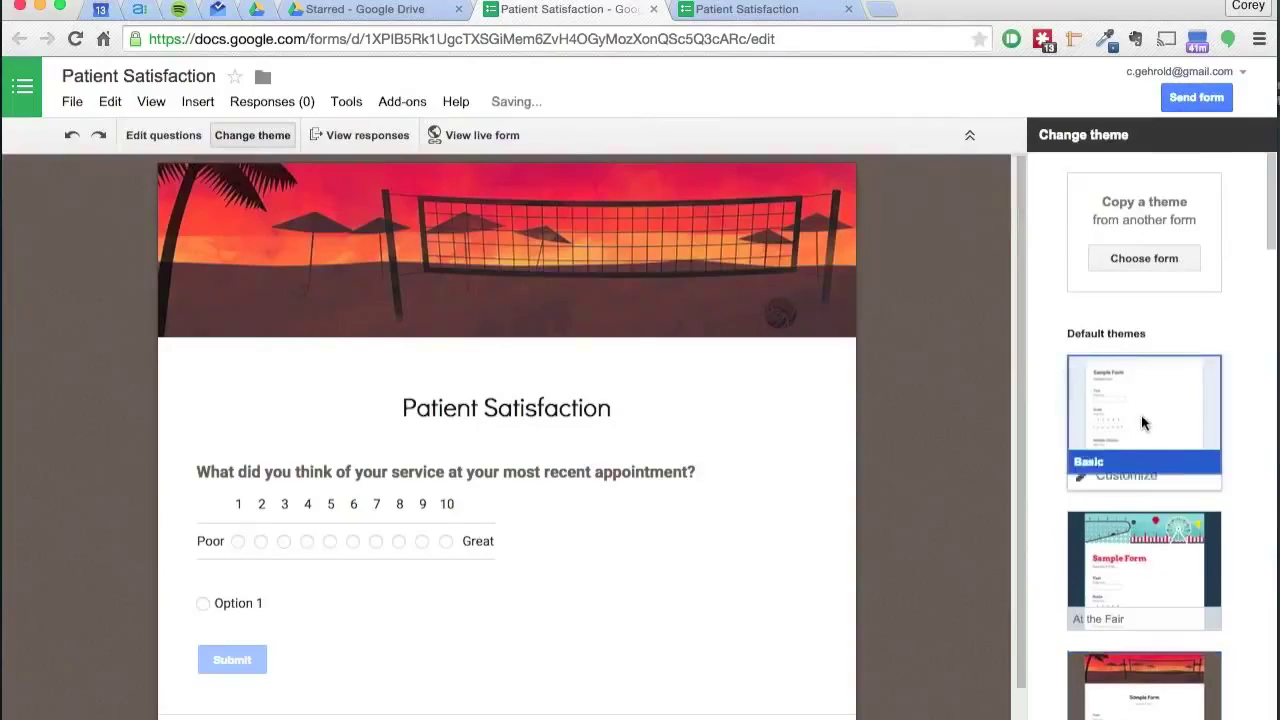
pyautogui.click(1110, 489)
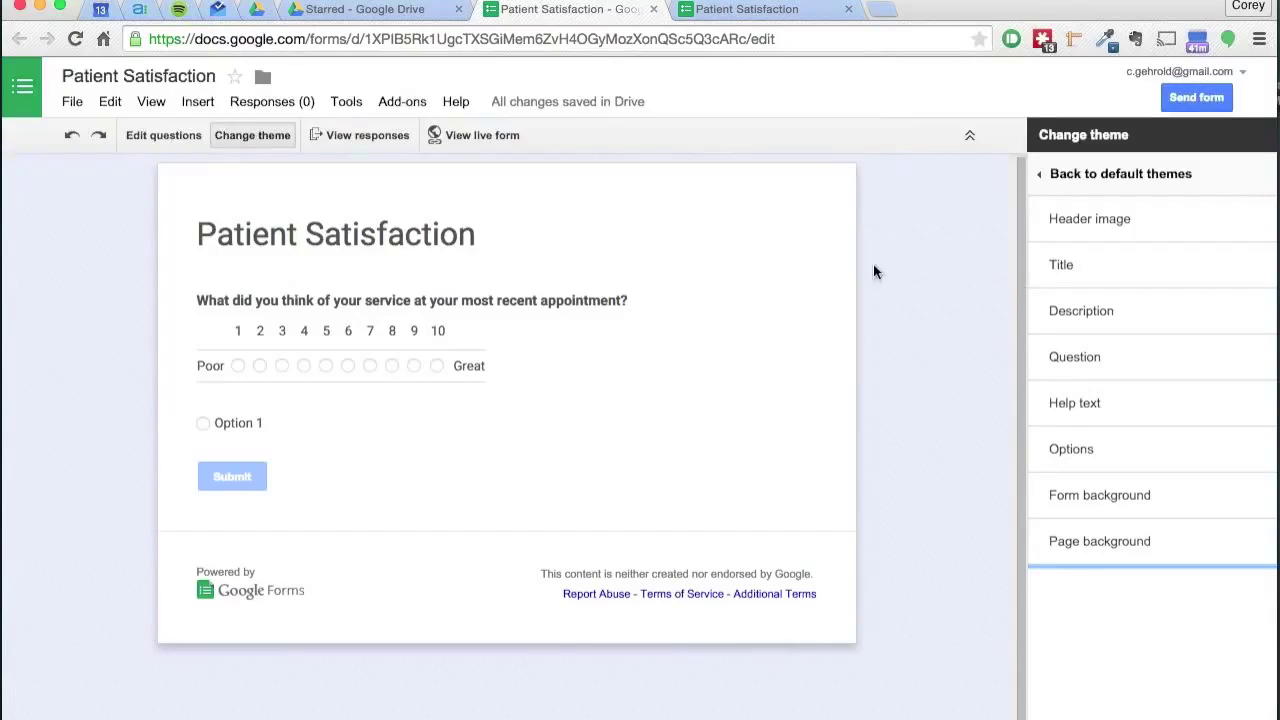
# Set the Basic theme's question font to Impact, leaving answer options in Roboto.
pyautogui.click(1112, 372)
pyautogui.click(1106, 406)
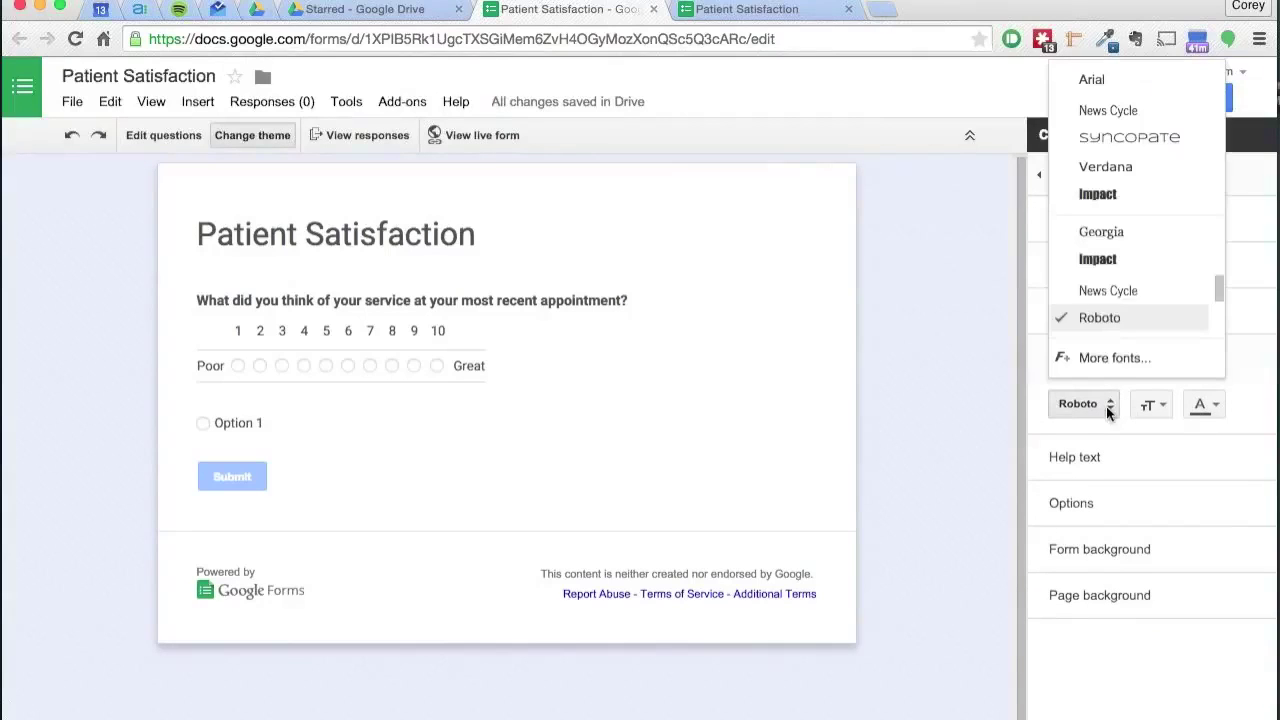
pyautogui.click(1098, 194)
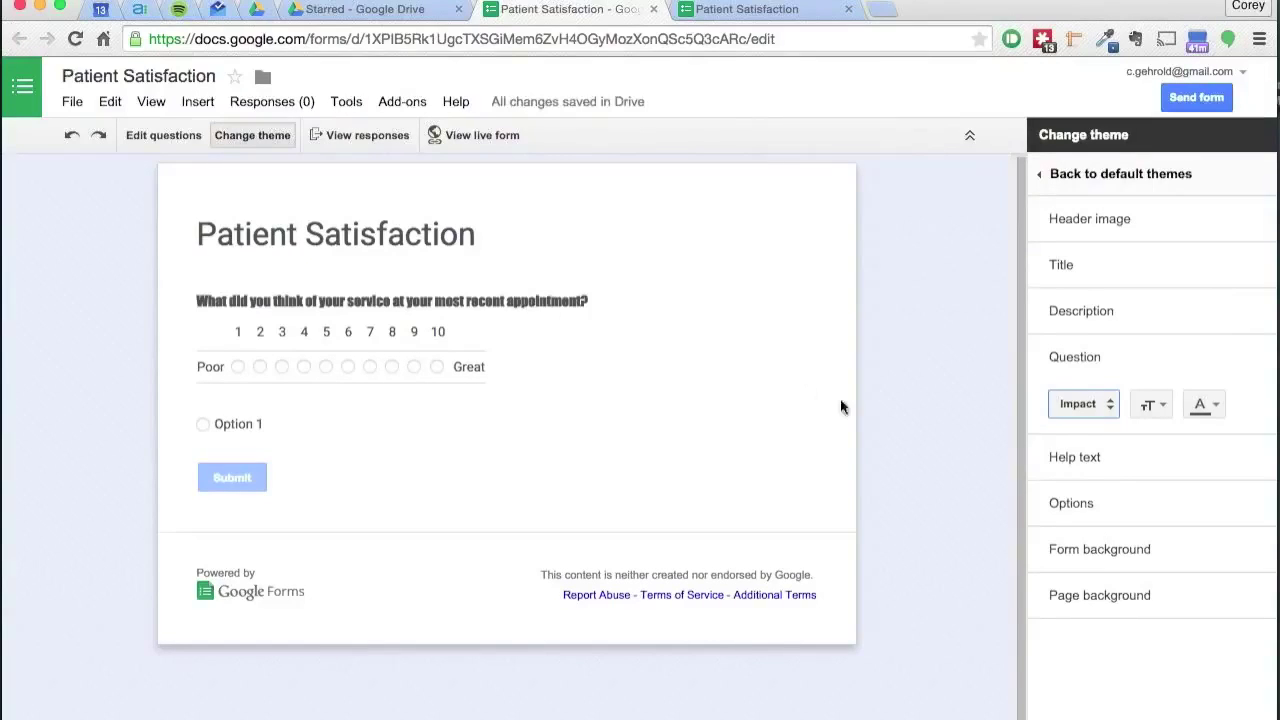
pyautogui.click(1117, 512)
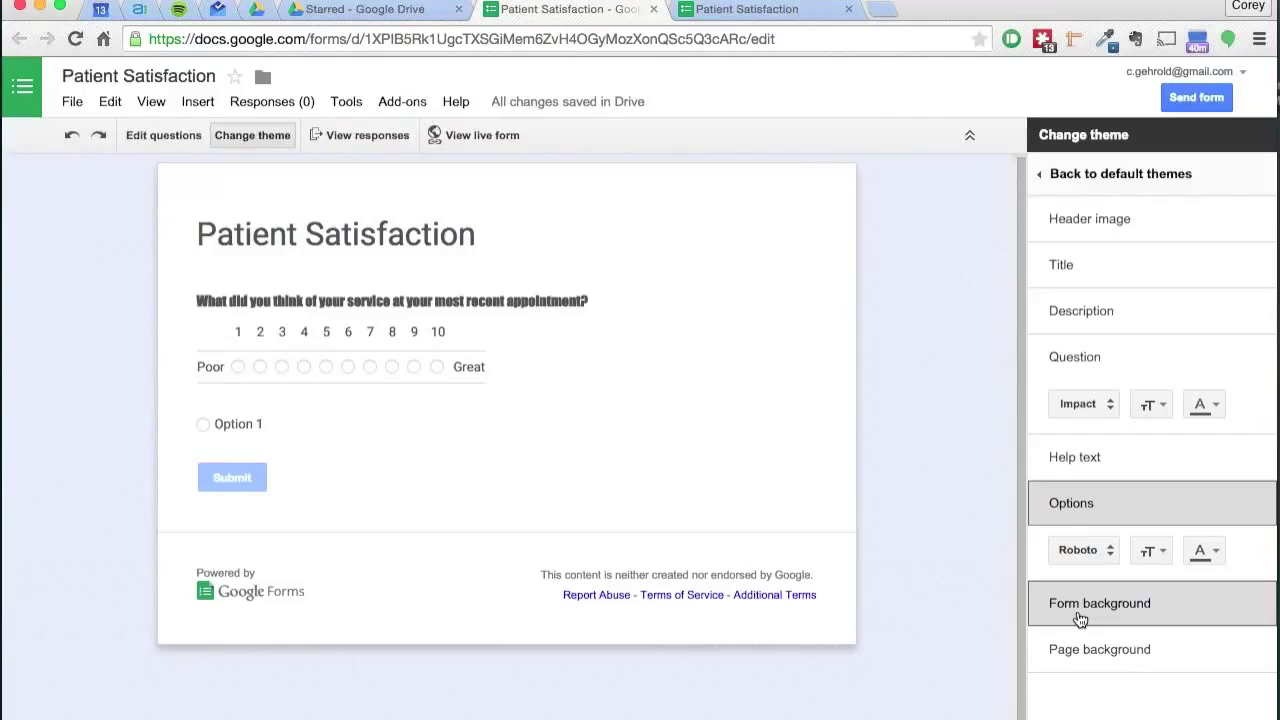
pyautogui.click(1060, 650)
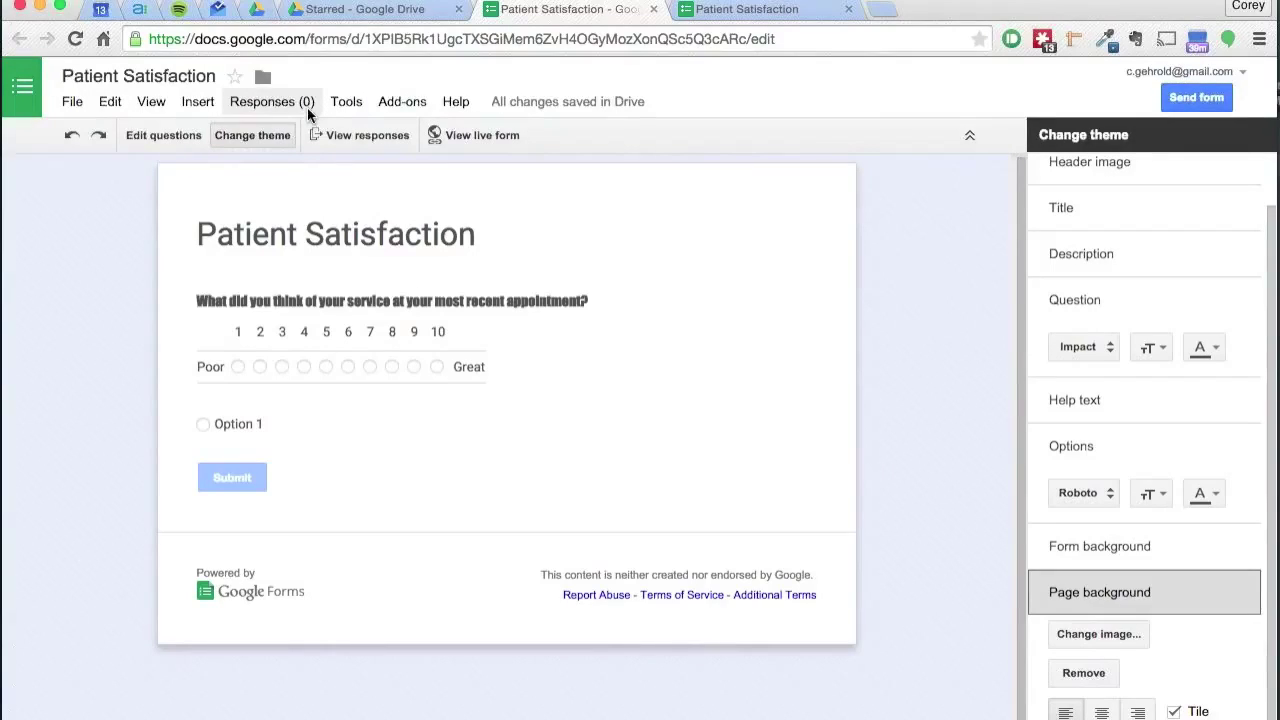
pyautogui.click(307, 107)
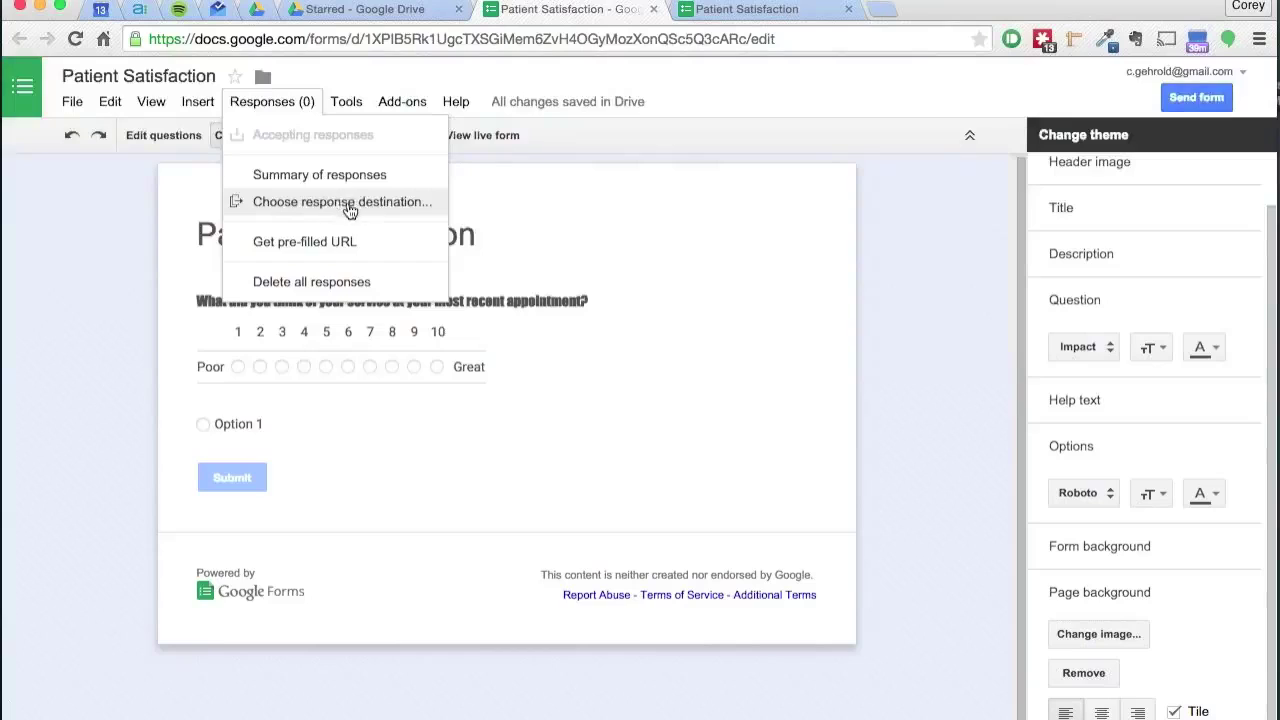
# Link the form's responses to a new spreadsheet, Patient Satisfaction (Responses).
pyautogui.click(305, 208)
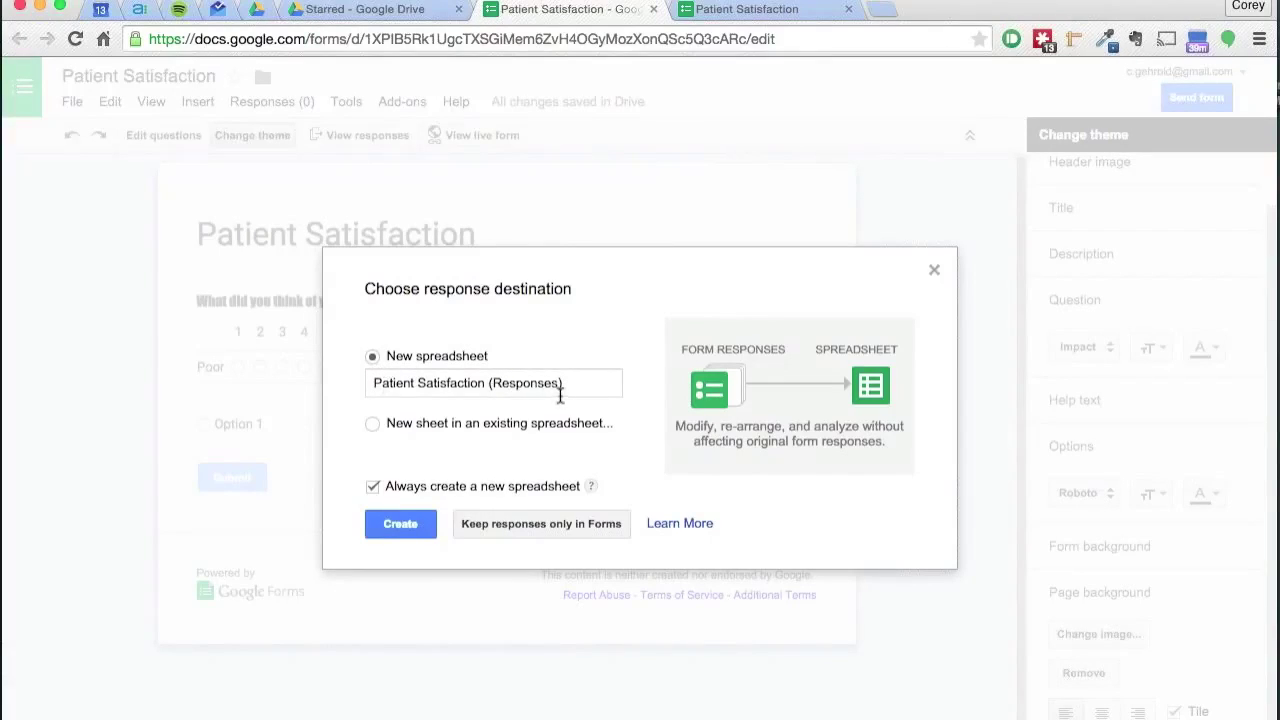
pyautogui.click(396, 524)
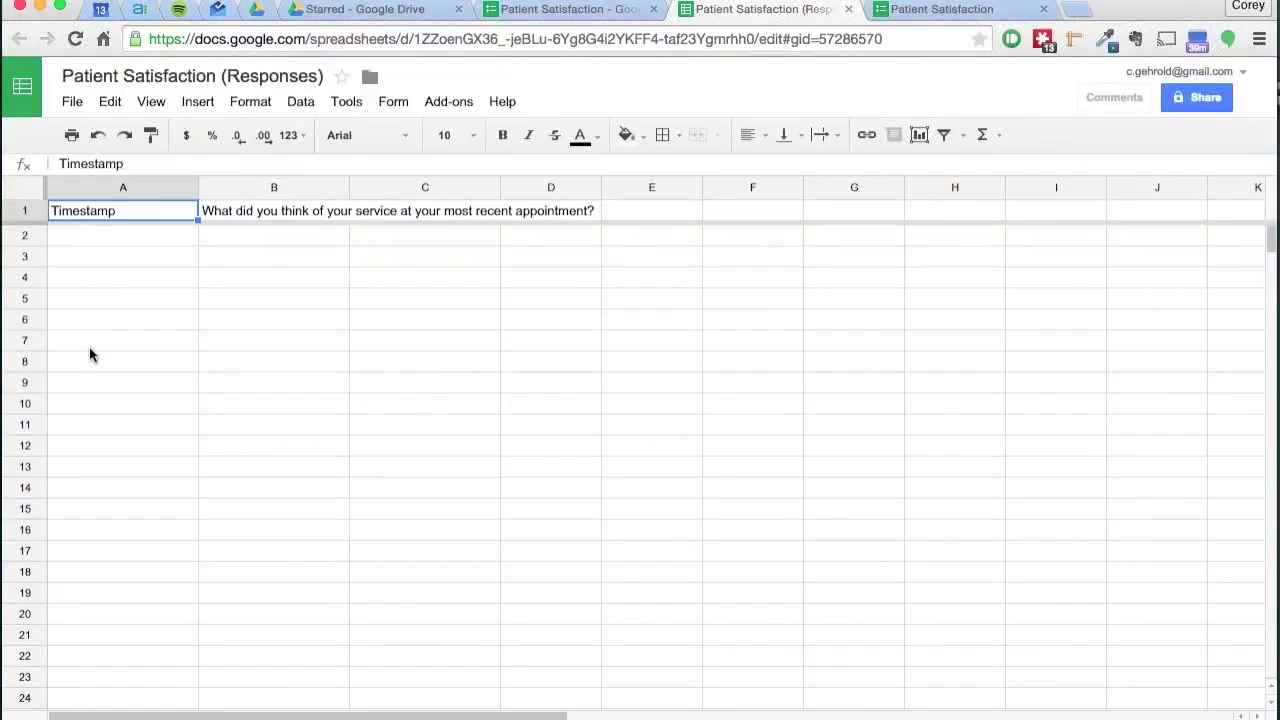
# Select cell B2 and show the File > Download as format list (Excel, PDF, CSV).
pyautogui.click(271, 238)
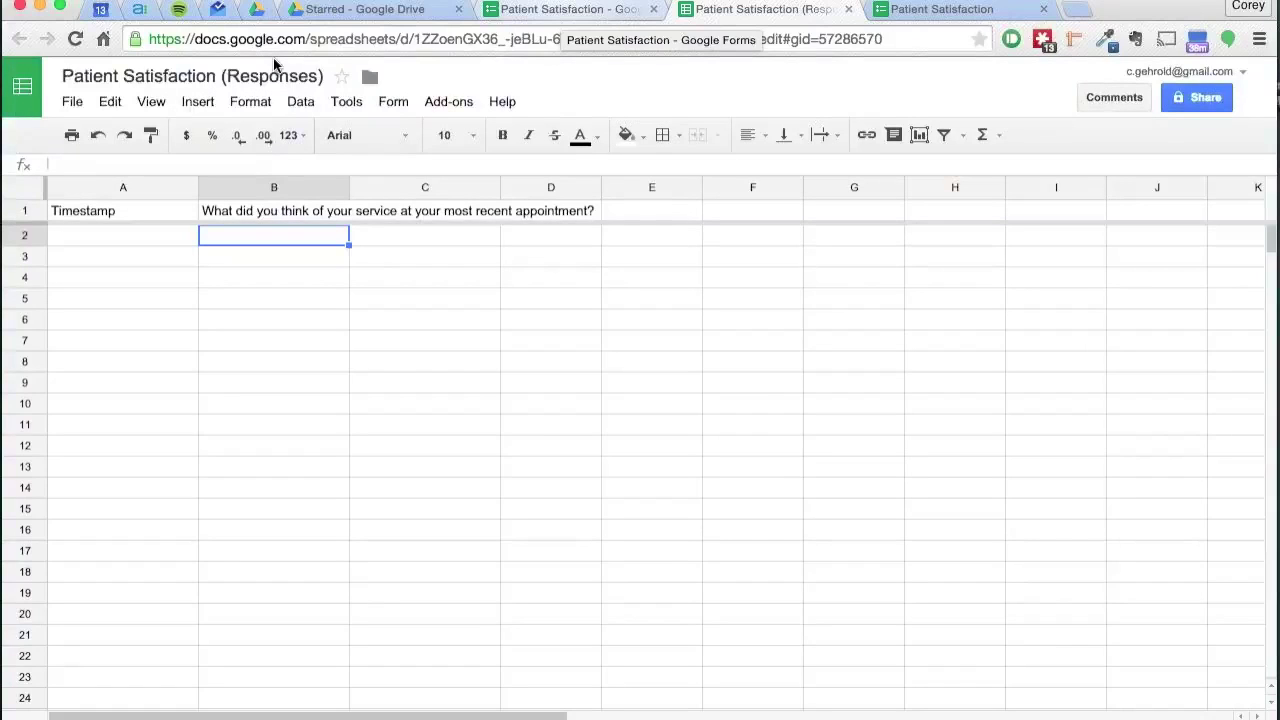
pyautogui.click(72, 101)
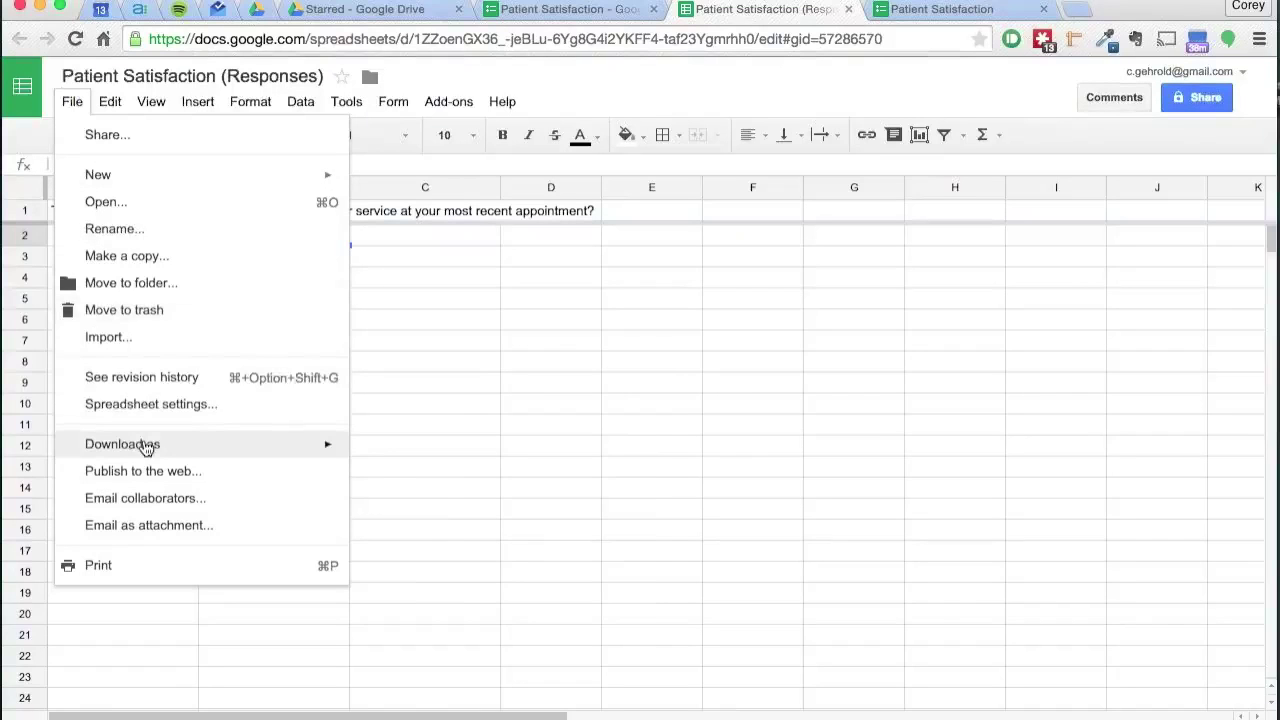
pyautogui.moveTo(145, 444)
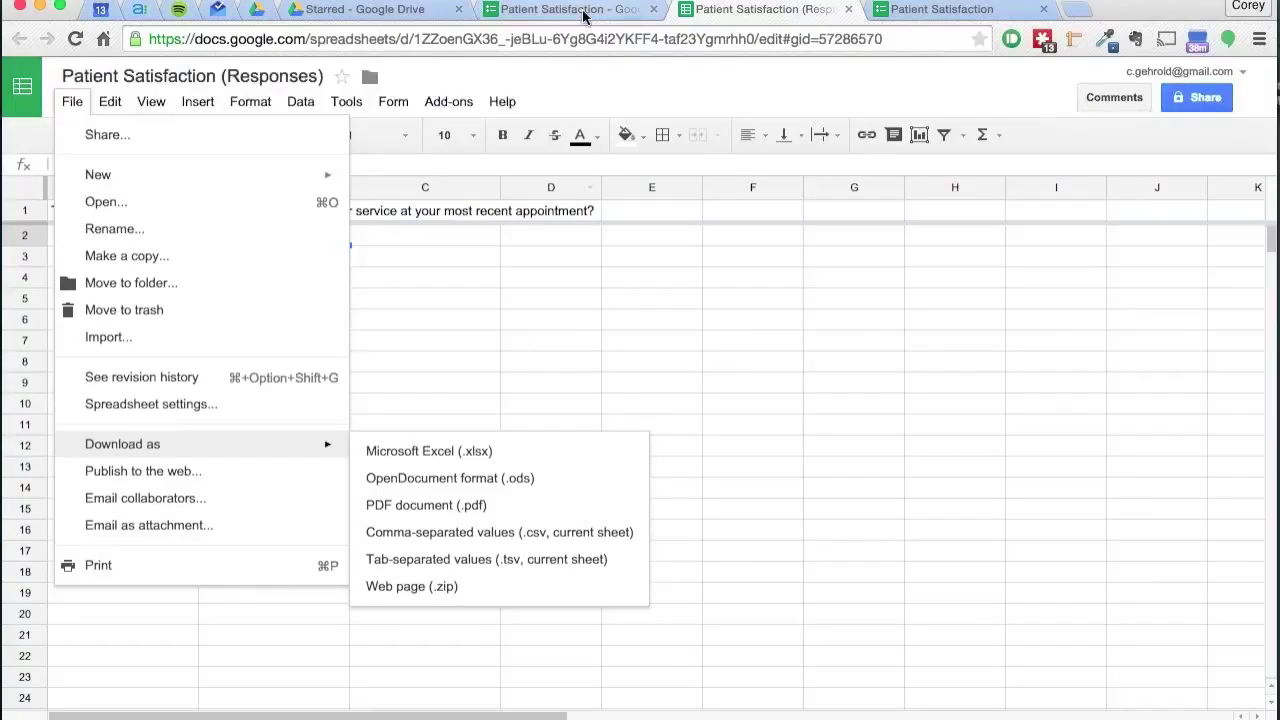
# Switch back to the Patient Satisfaction form's editor tab.
pyautogui.click(510, 9)
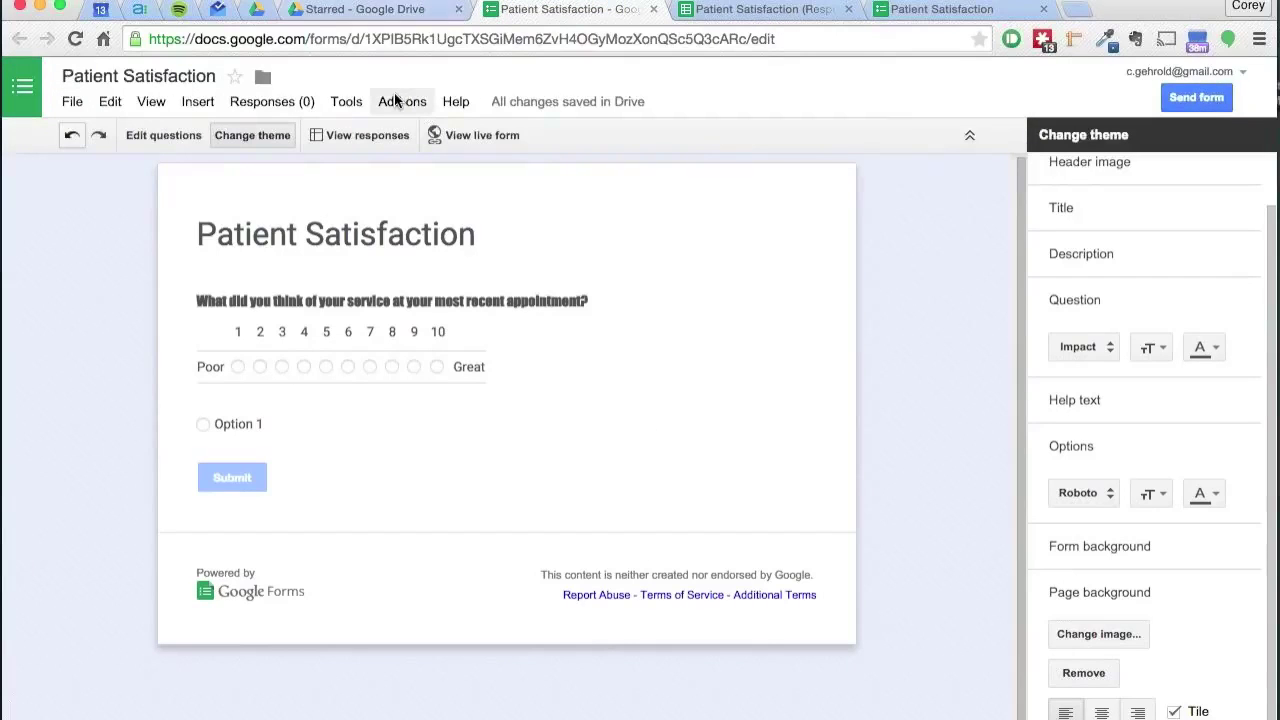